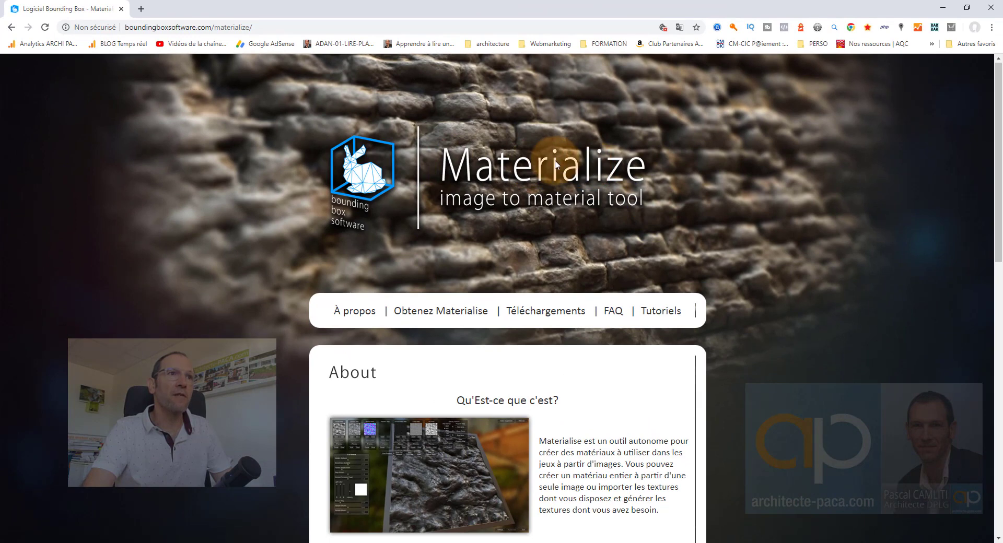
- Open the download page of Materialize for Windows 64 bit from the end of the product page
scroll(400, 192, "down", 4)
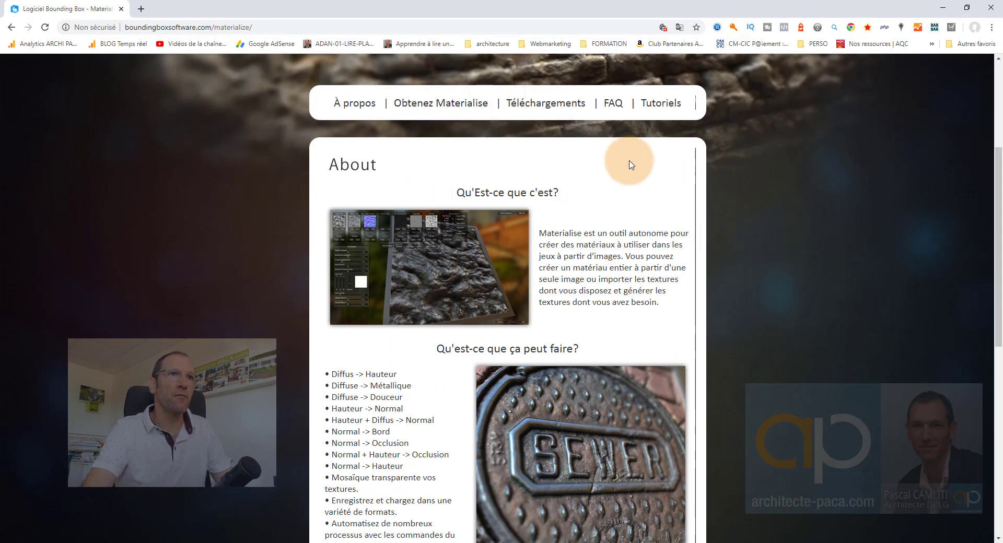
scroll(634, 163, "down", 6)
scroll(672, 218, "down", 3)
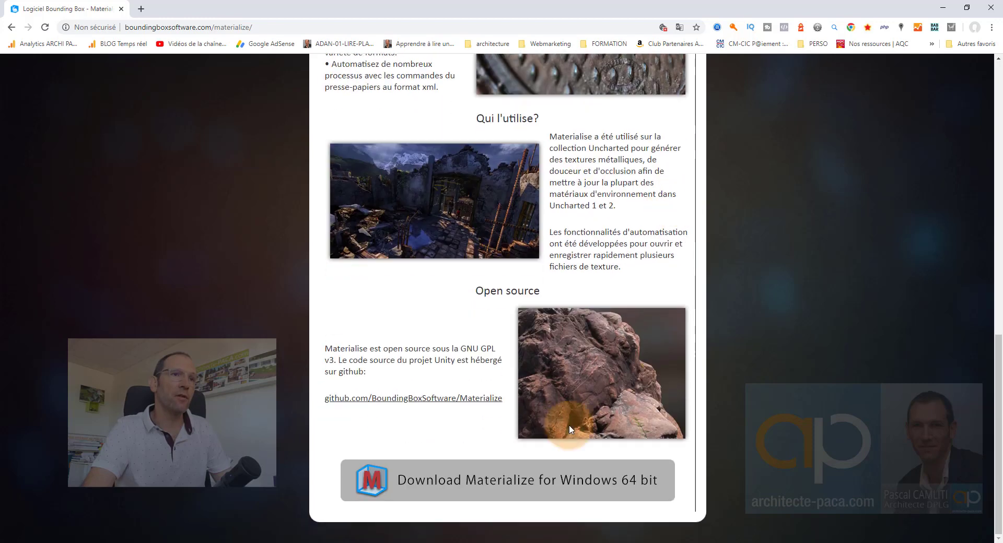
left_click(501, 478)
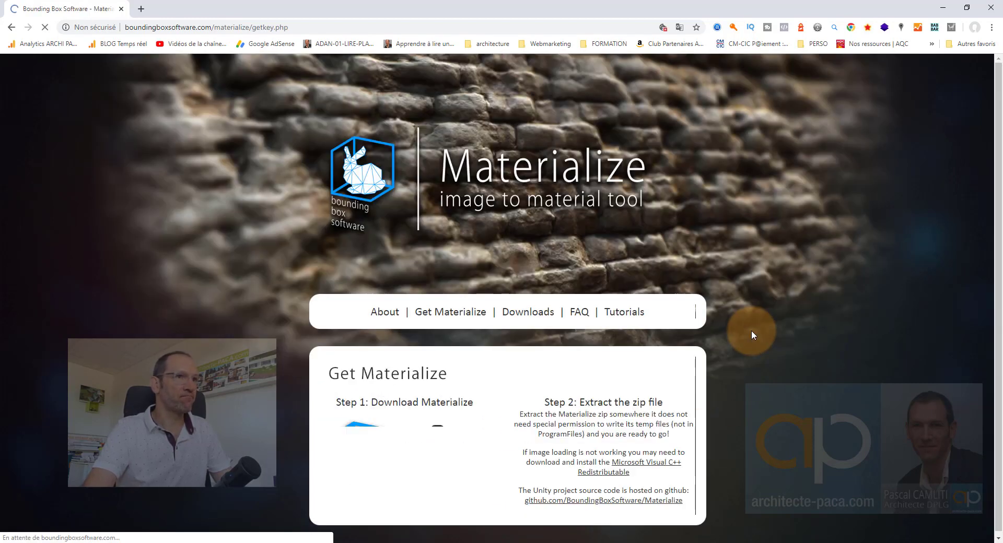
scroll(763, 326, "down", 1)
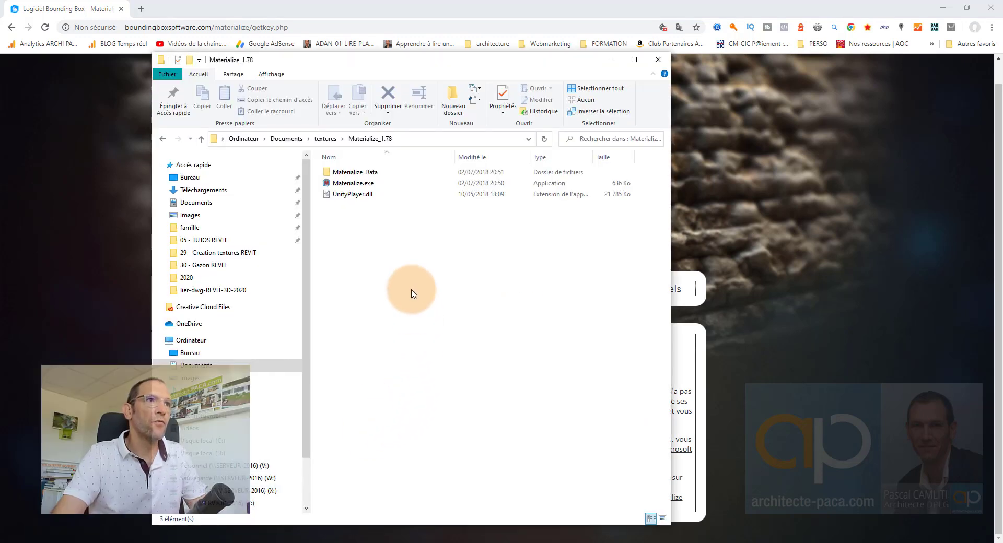
- Launch Materialize.exe from the Materialize_1.78 folder, maximize its window and try orbiting the empty preview plane
double_click(373, 185)
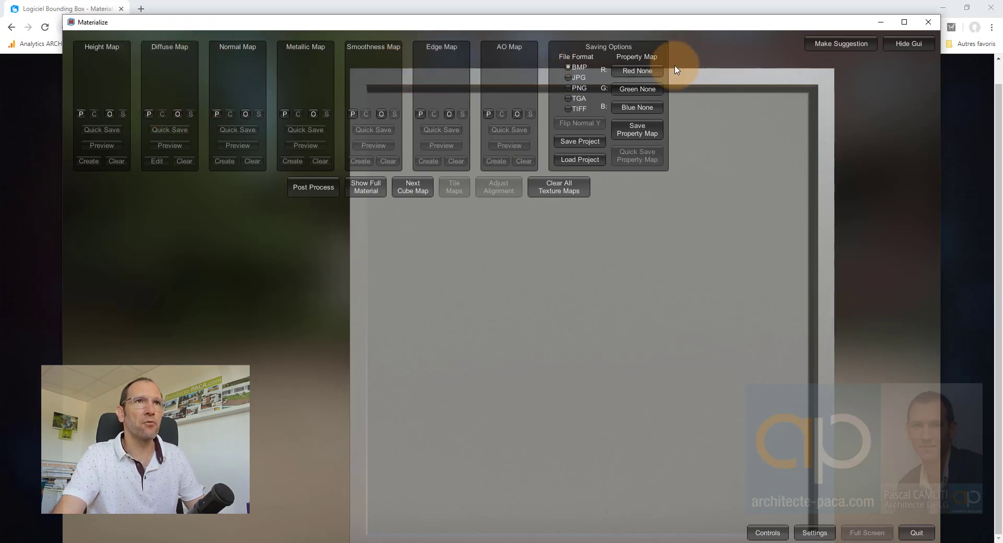
left_click_drag(668, 24, 672, 5)
scroll(712, 246, "down", 5)
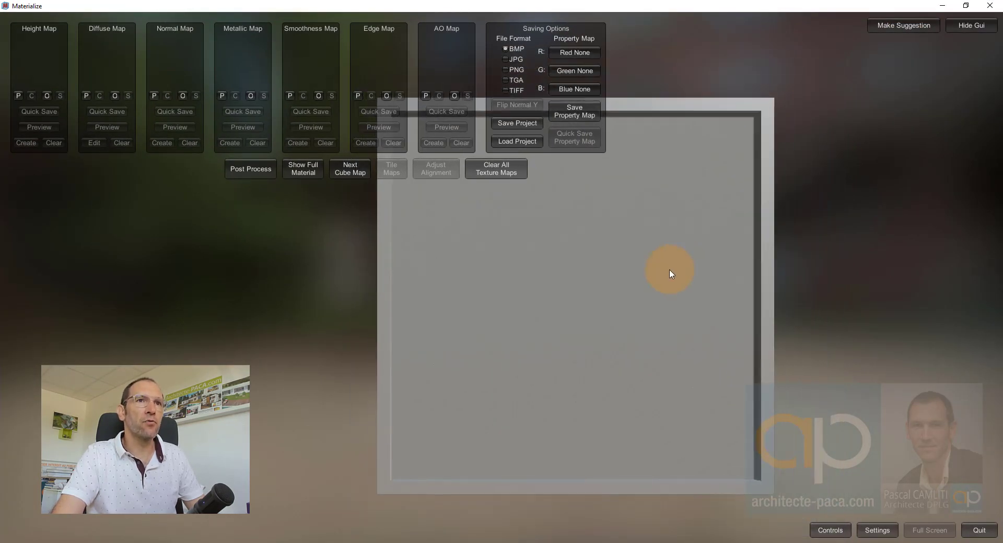
left_click_drag(595, 295, 538, 274)
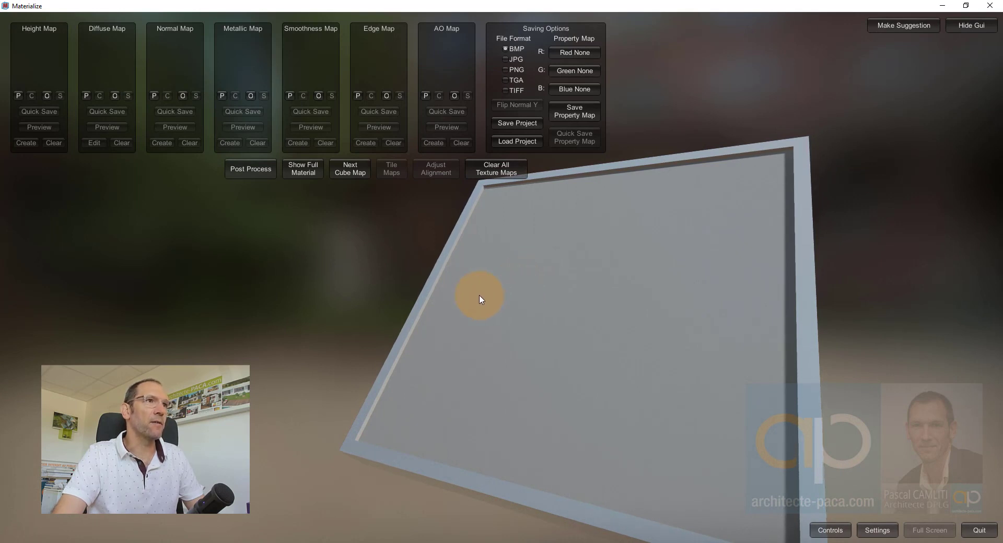
left_click_drag(481, 299, 323, 251)
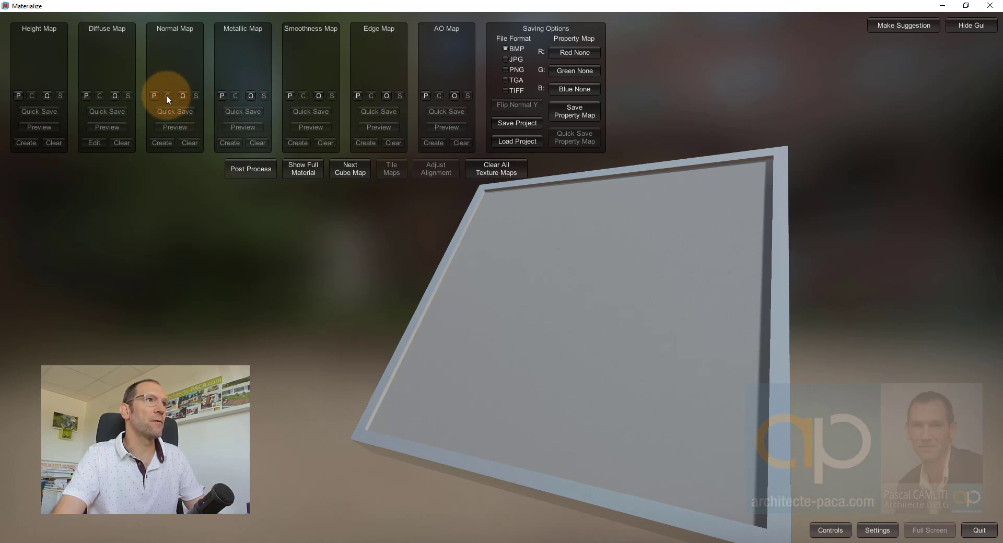
- Load Pierres.jpg from the textures folder in Documents as the diffuse map
left_click(115, 96)
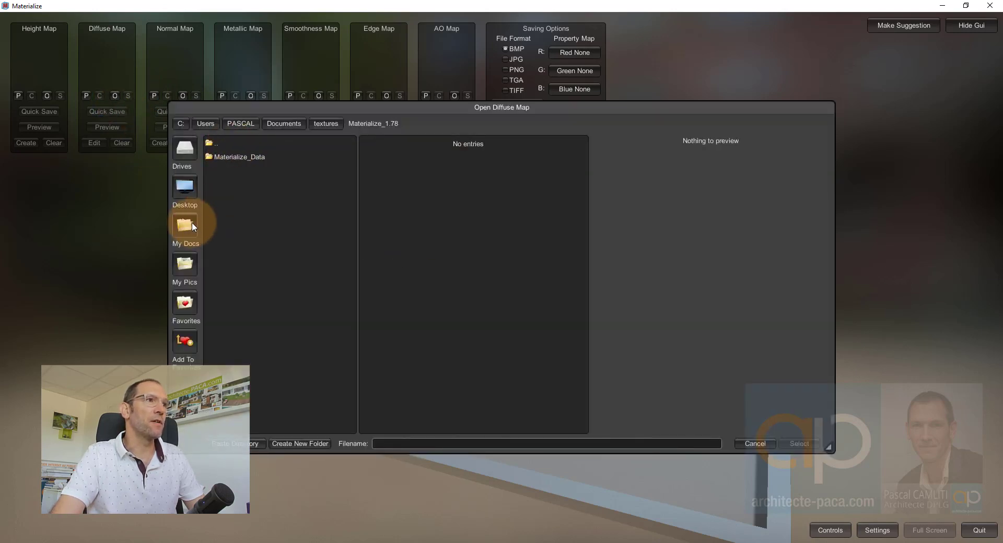
left_click(186, 266)
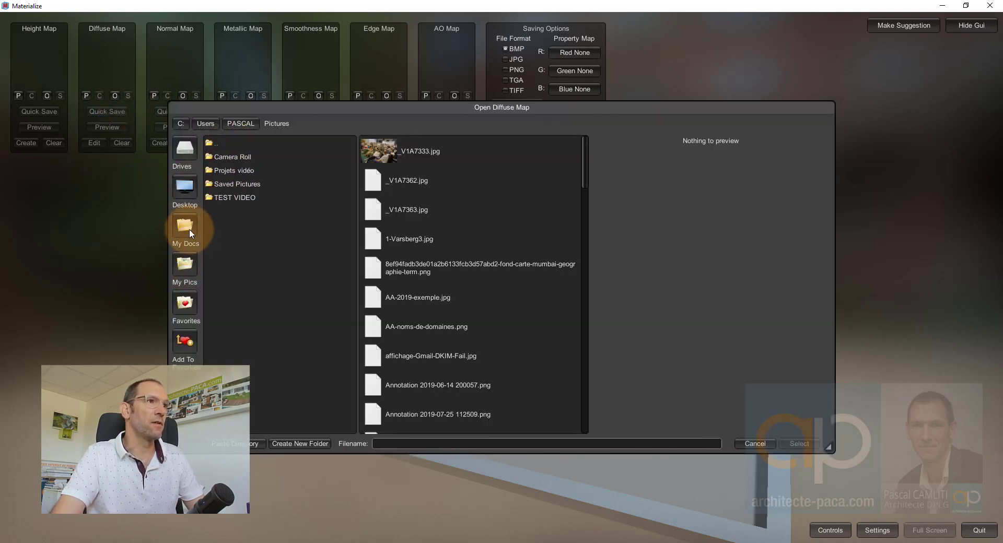
left_click(183, 224)
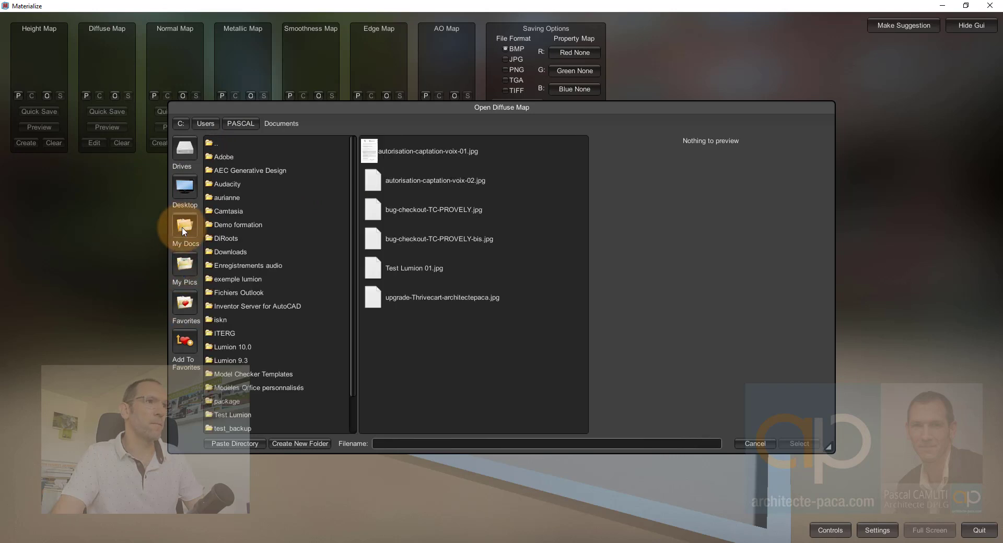
scroll(238, 412, "down", 3)
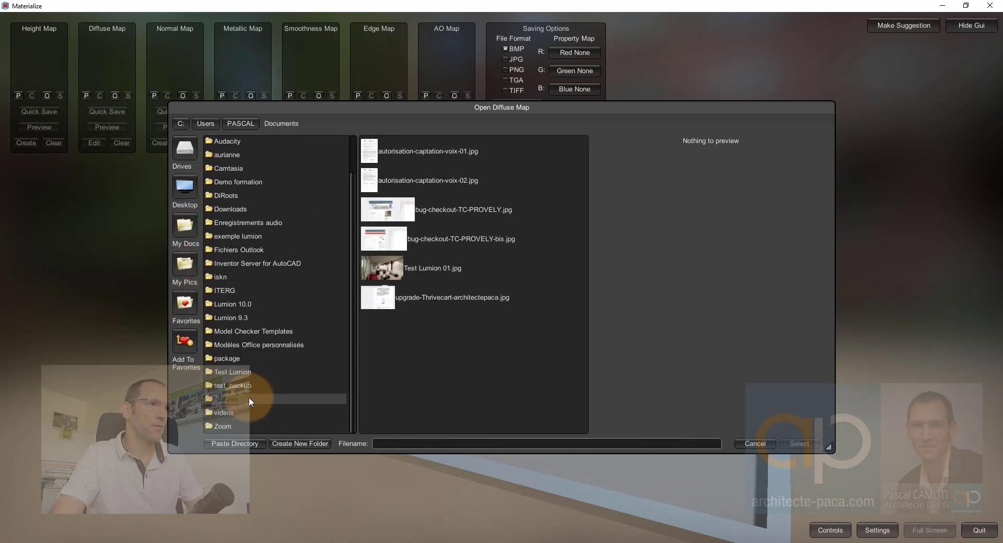
left_click(249, 399)
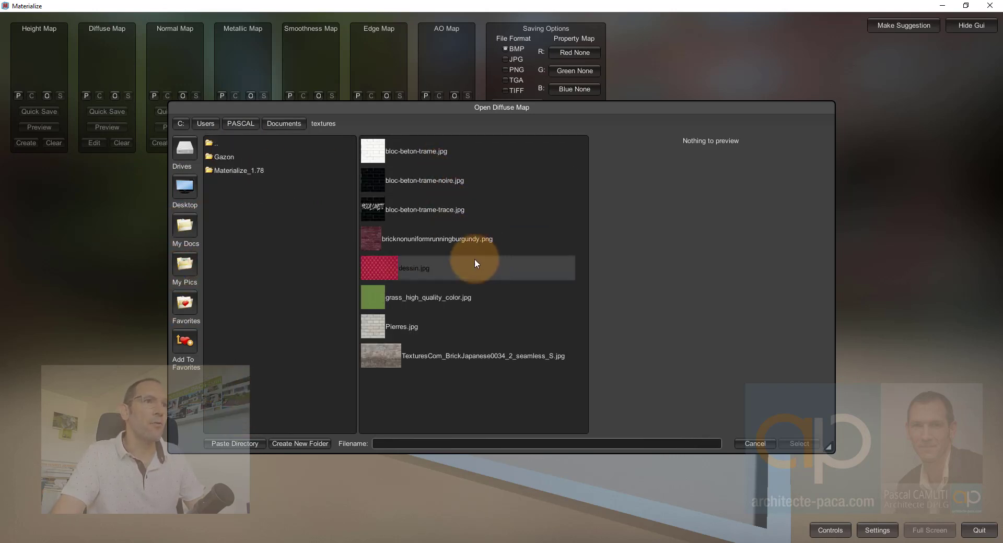
left_click(440, 325)
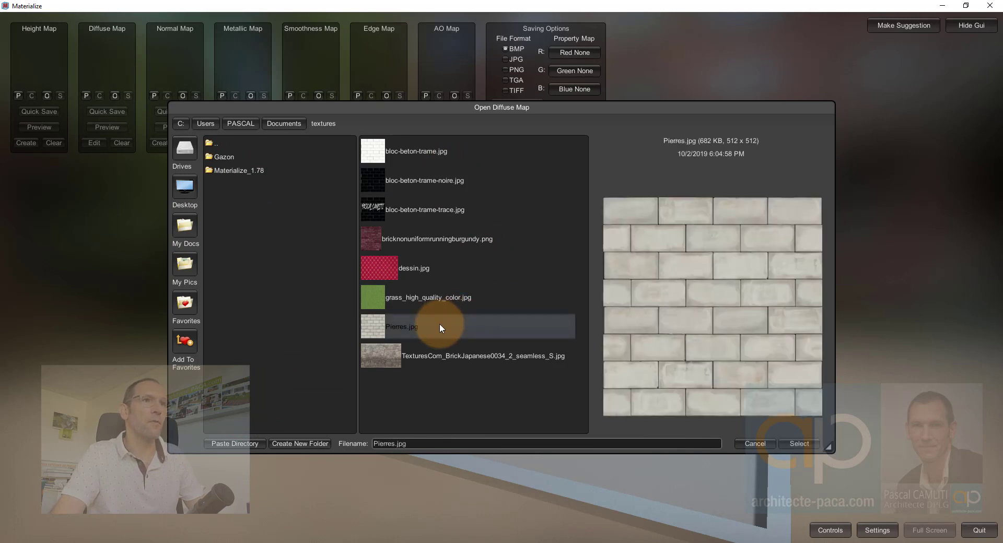
double_click(440, 325)
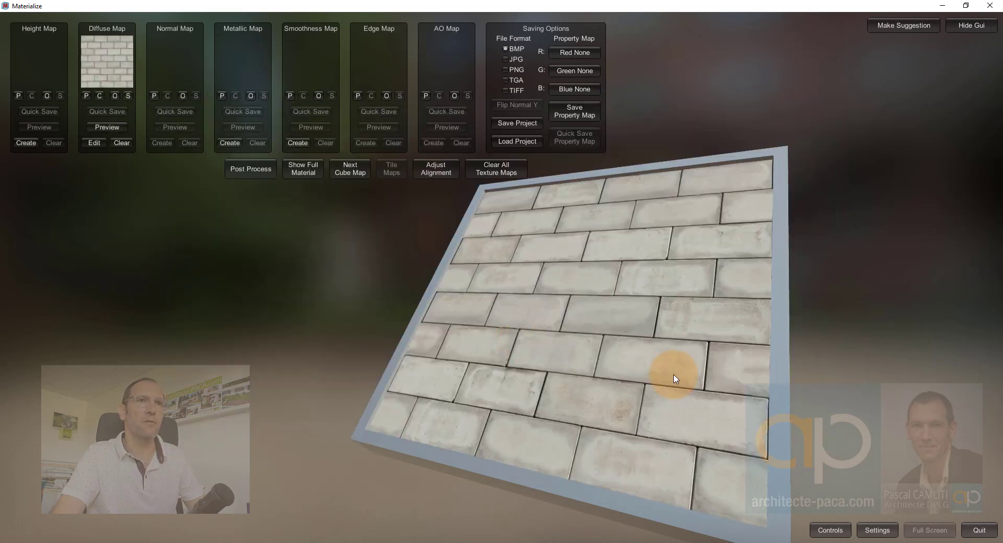
- Load bloc-beton-trame.jpg from the textures folder as the height map
left_click_drag(543, 343, 229, 251)
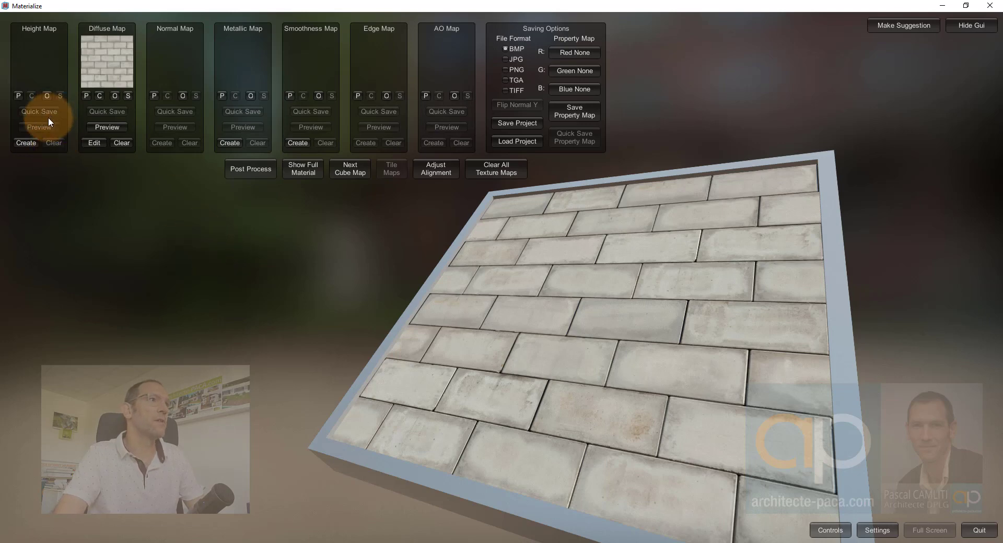
left_click(46, 96)
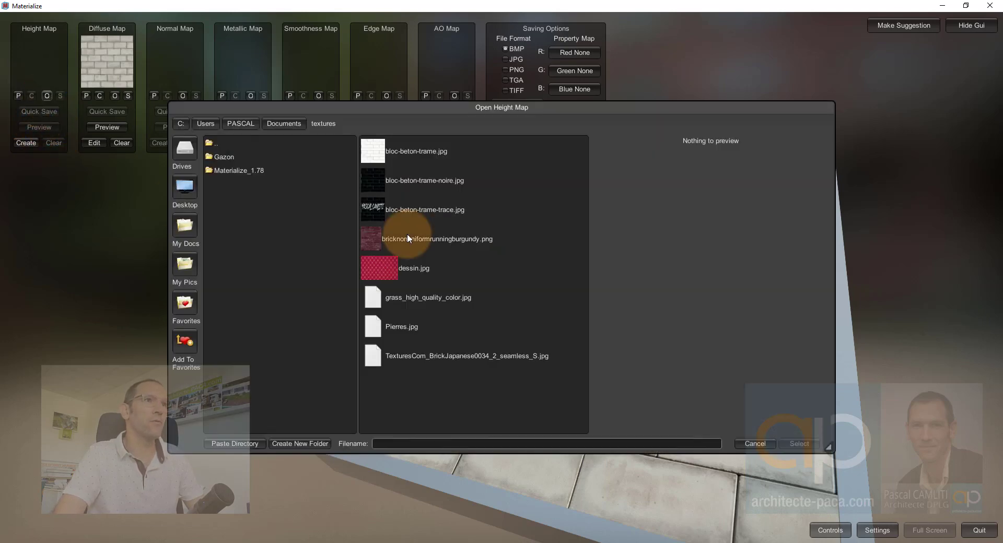
left_click(416, 150)
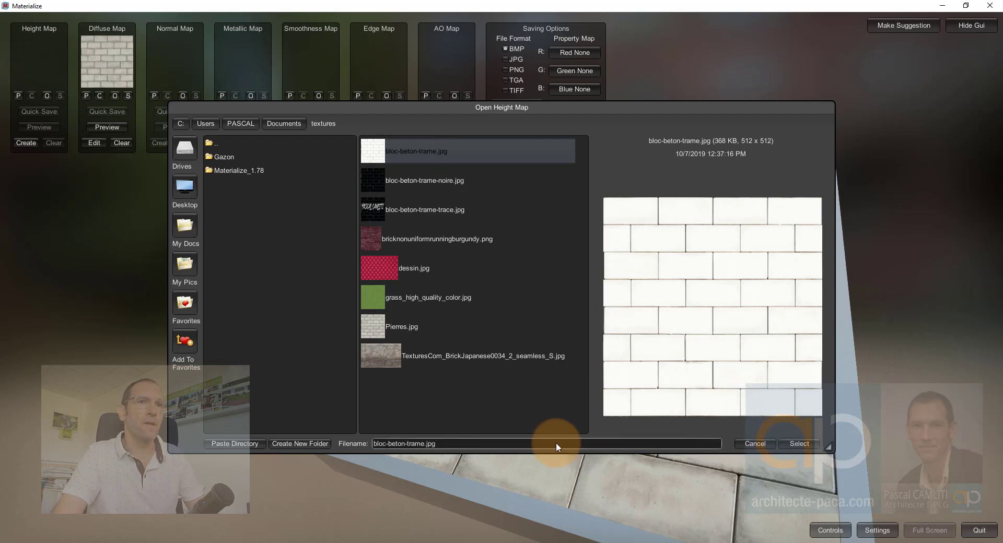
left_click(799, 444)
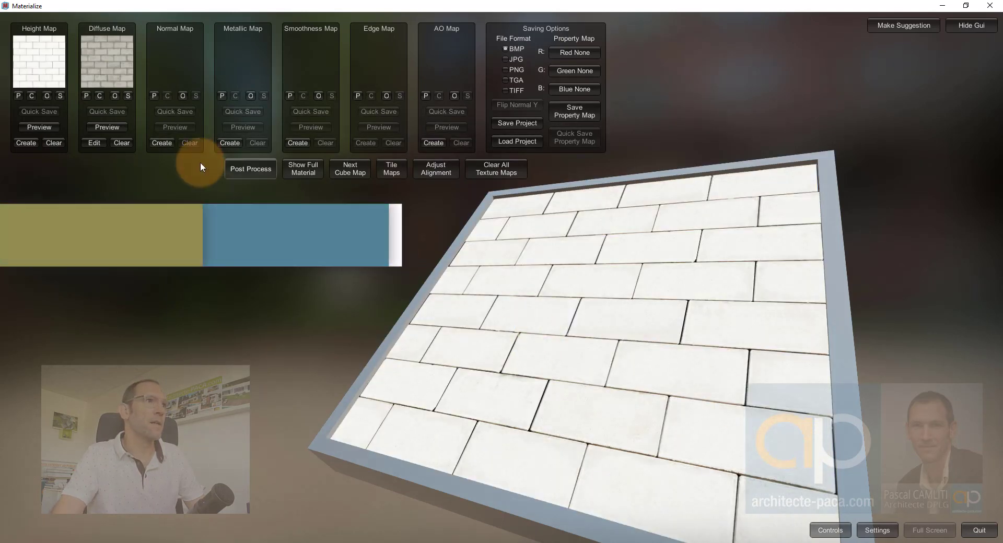
- Show the full material on the preview plane and examine the relief of the stone joints from several angles
left_click(301, 171)
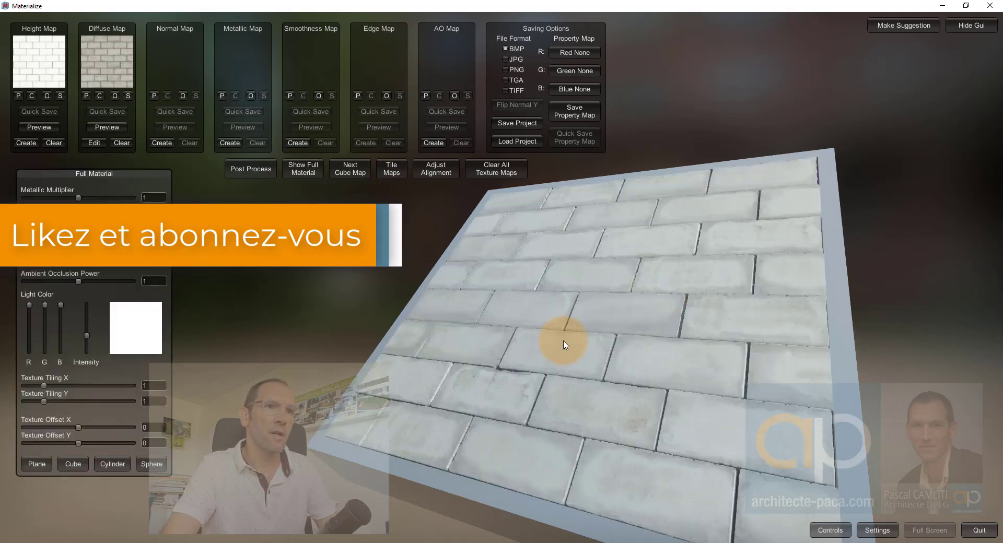
left_click_drag(558, 389, 596, 389)
scroll(540, 390, "up", 6)
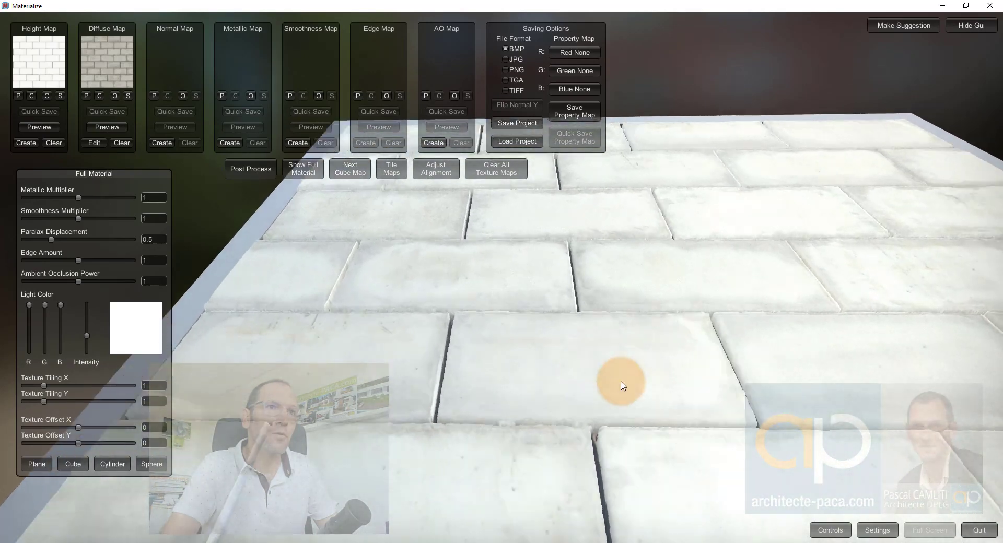
right_click_drag(622, 383, 647, 365)
left_click_drag(648, 369, 527, 381)
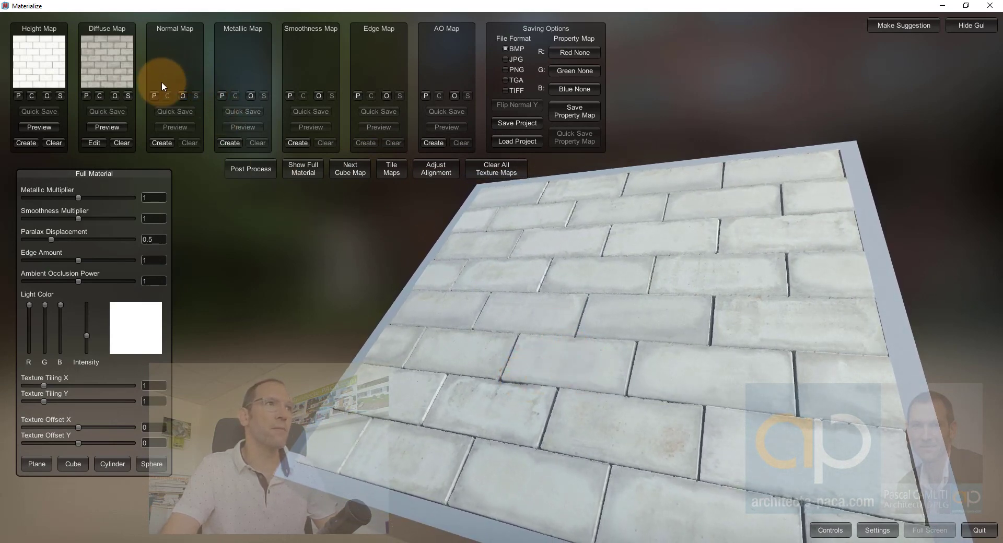
- Generate a normal map from the height map with the default settings, set it as normal map and show the full material
left_click(160, 143)
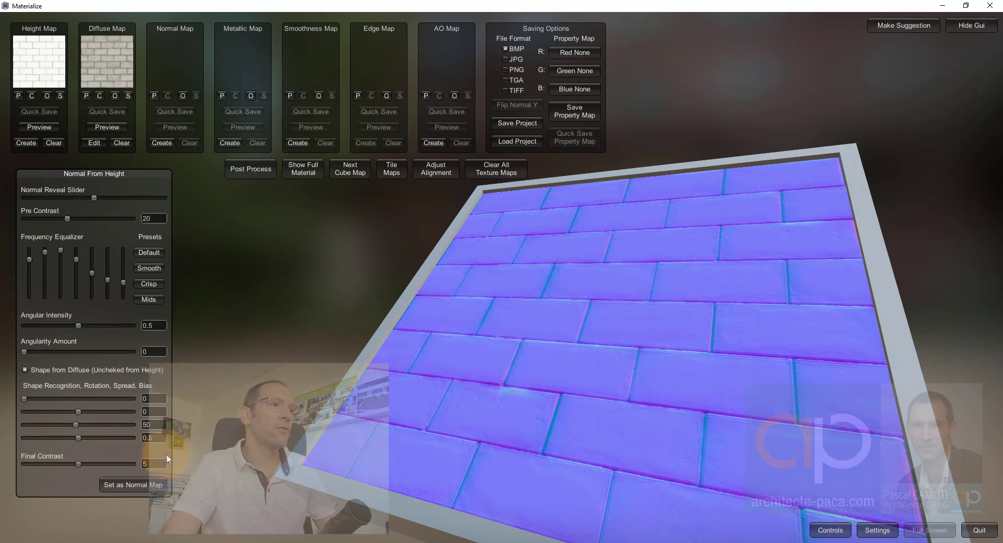
left_click(124, 484)
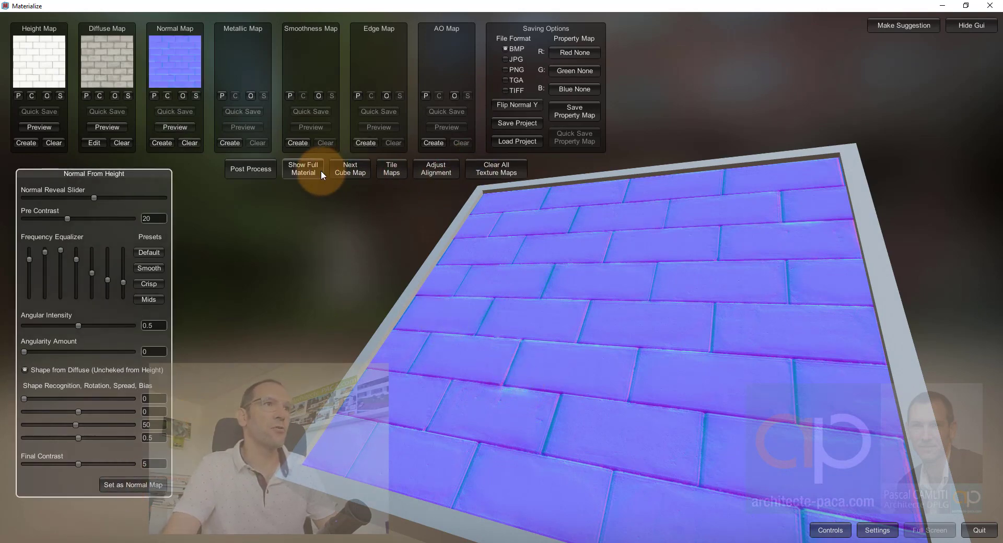
left_click(321, 171)
right_click_drag(595, 389, 392, 257)
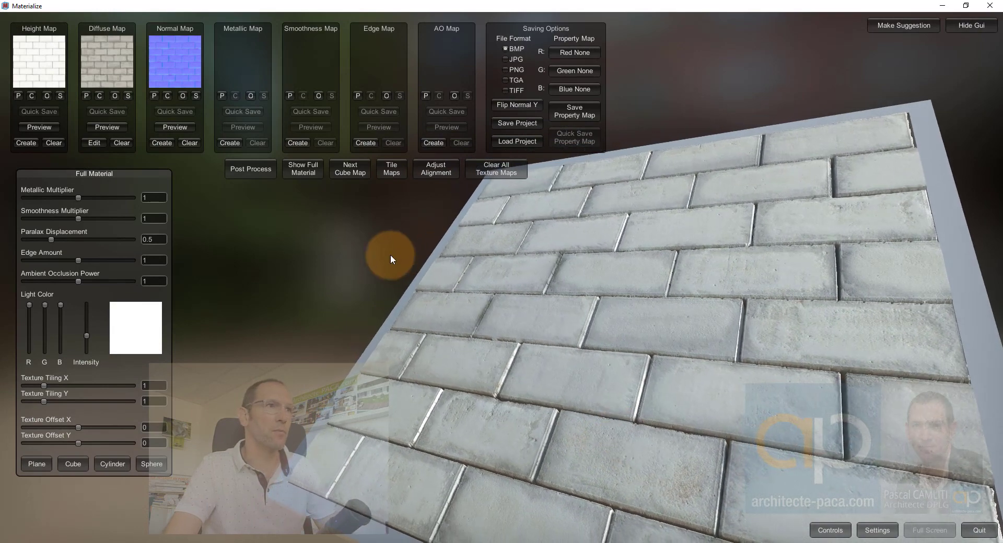
- Start saving the project in the textures folder with the file name Pierre
left_click(529, 126)
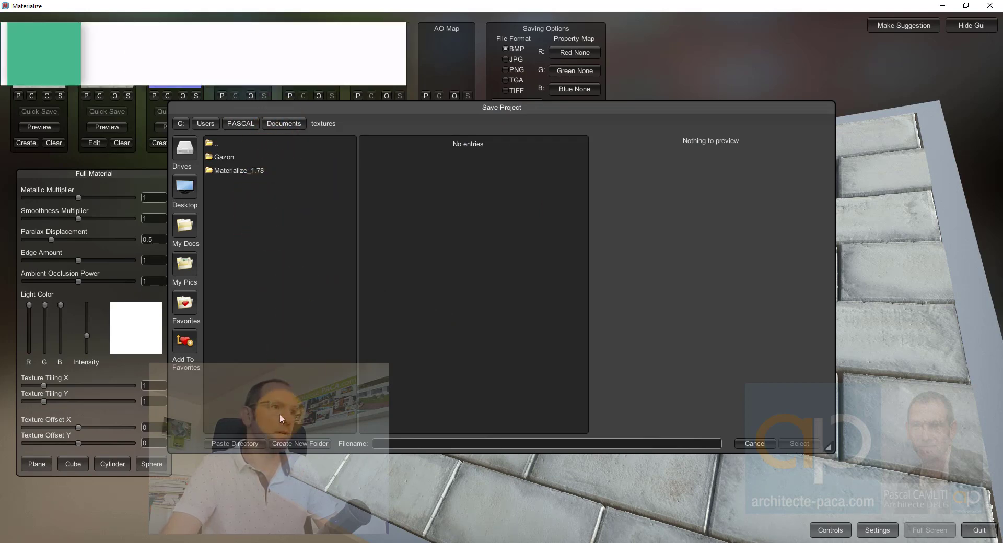
left_click(380, 440)
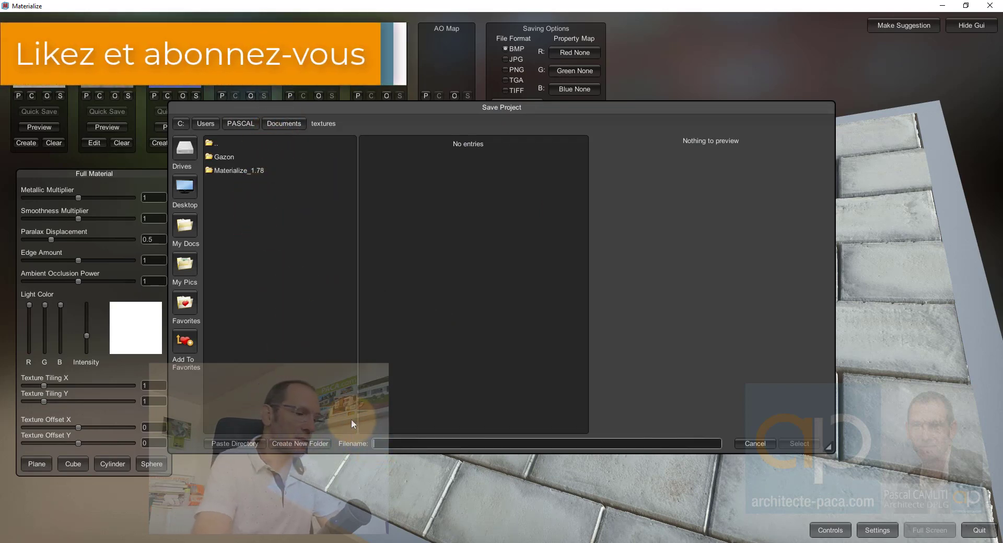
type("Pierre")
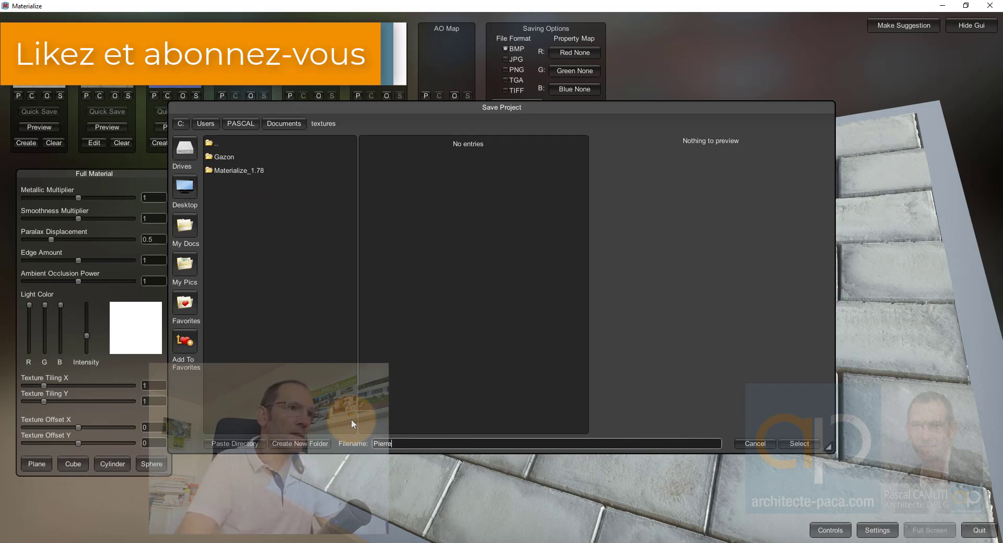
- Create a new folder named Pierre_Texture inside the textures folder while saving the project
left_click(301, 444)
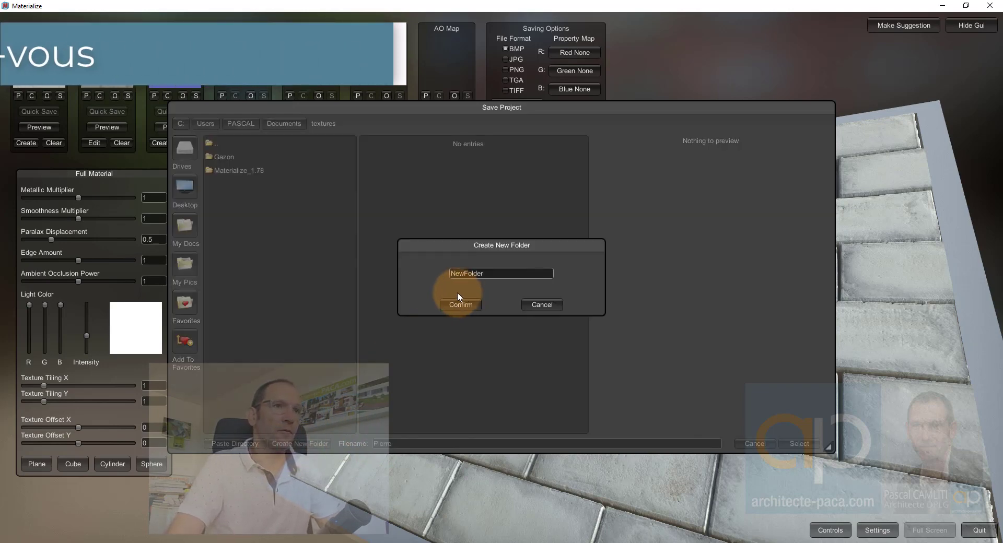
left_click(482, 272)
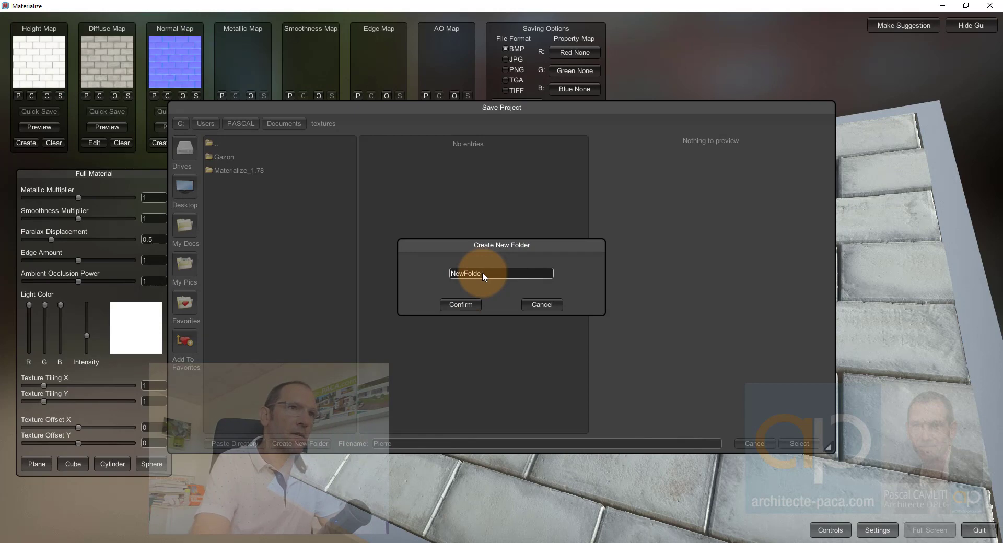
type("Pierre")
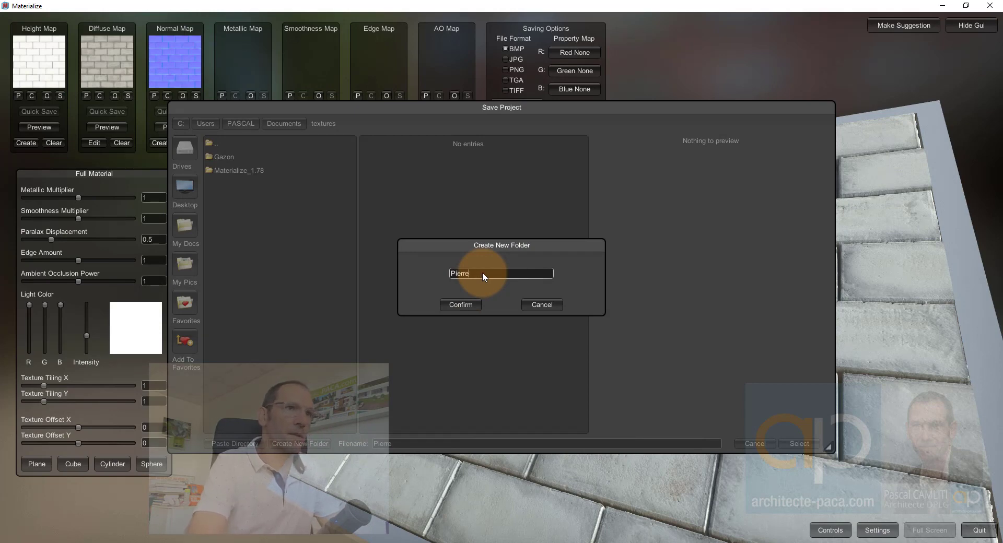
type("-")
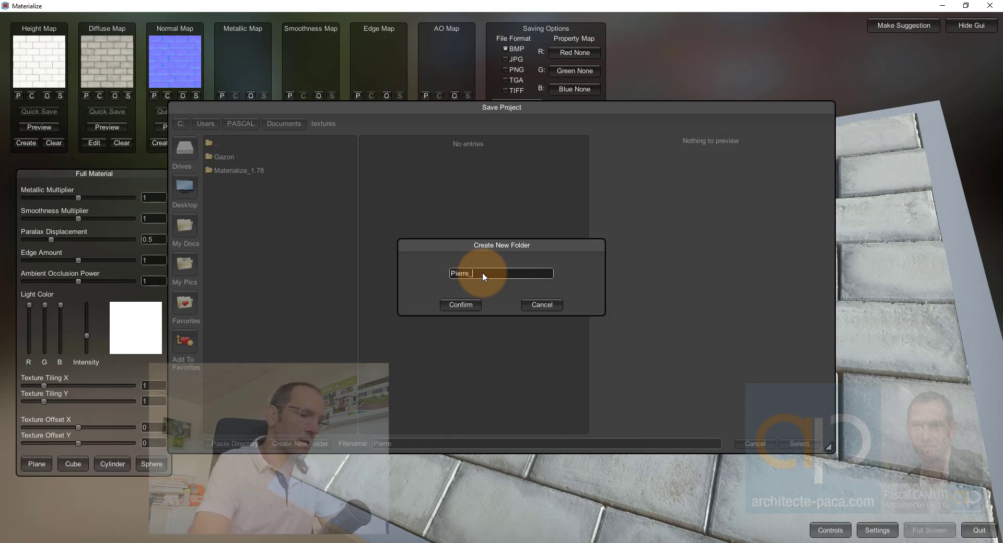
type("Textu")
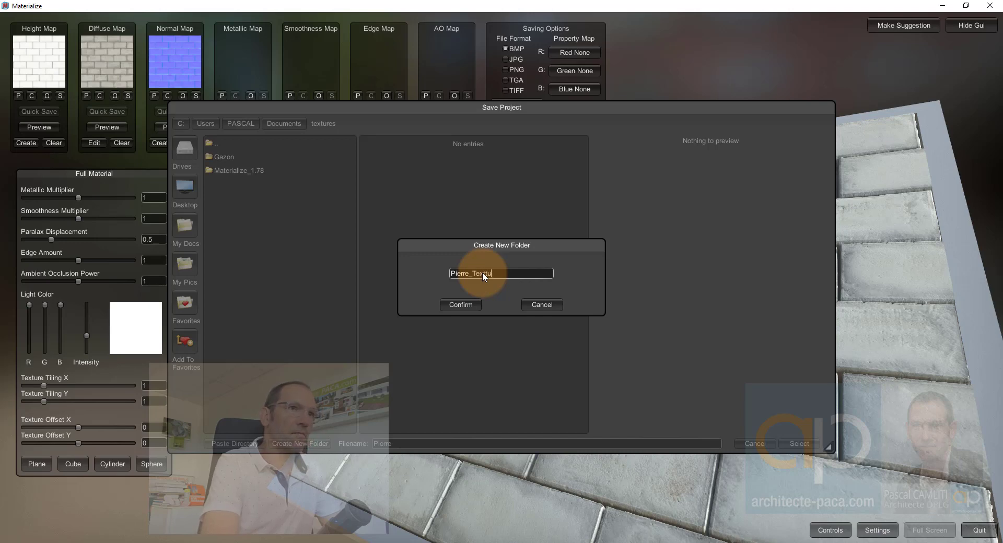
type("re")
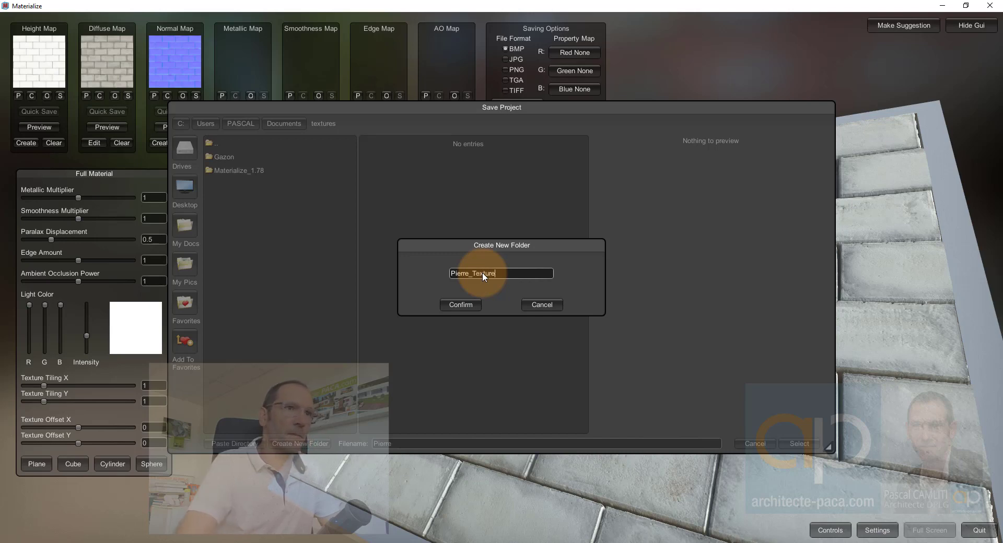
left_click(449, 309)
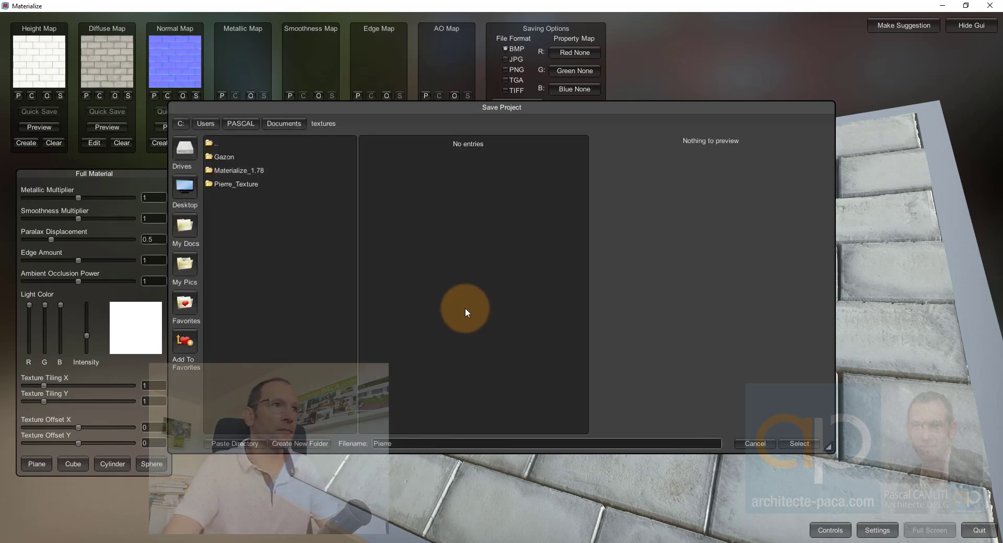
- Save the project in the Pierre_Texture folder under the file name Pierre_REVIT
double_click(232, 185)
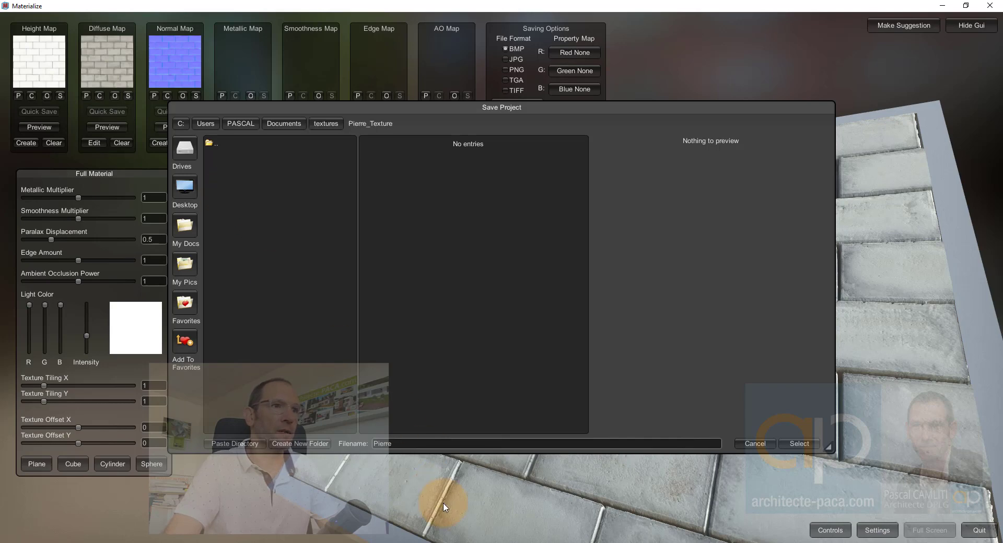
left_click(408, 443)
type("_REVIT")
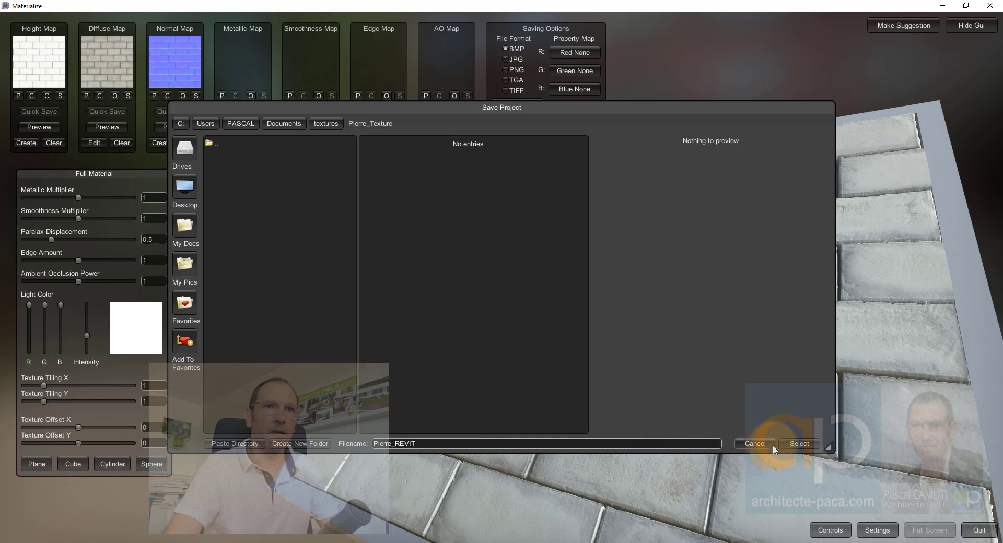
left_click(800, 444)
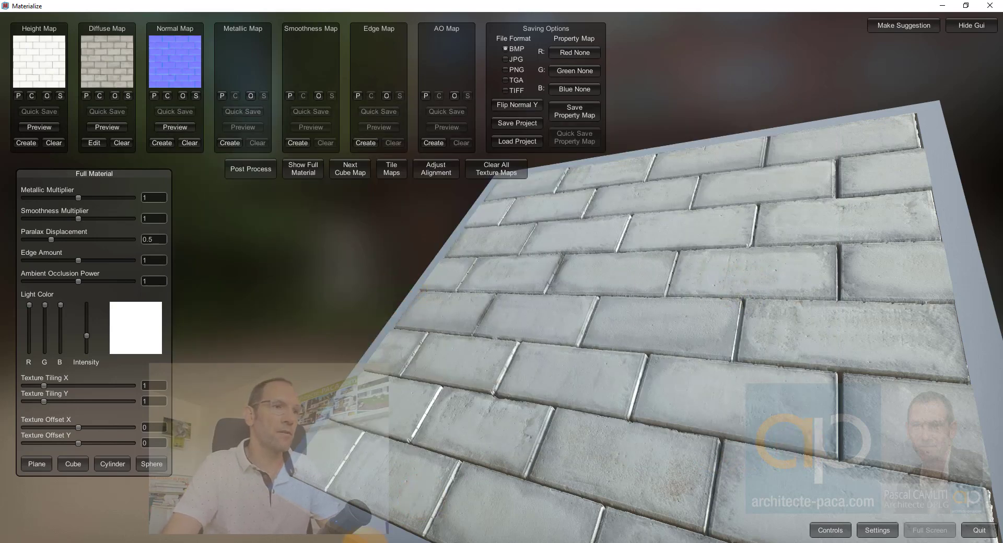
- Switch to the file explorer and examine the saved files in the Pierre_Texture folder under textures
key("alt+Tab")
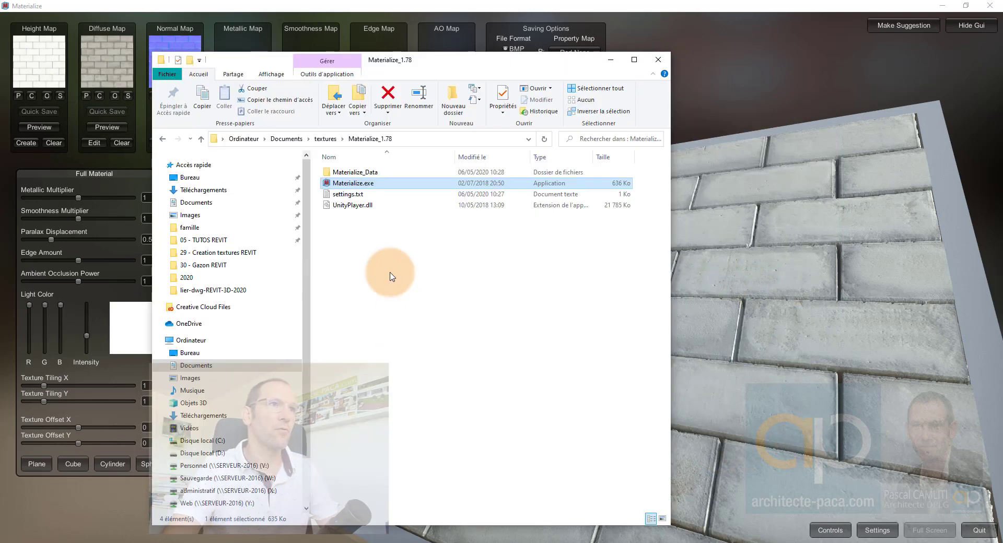
left_click(326, 139)
double_click(465, 191)
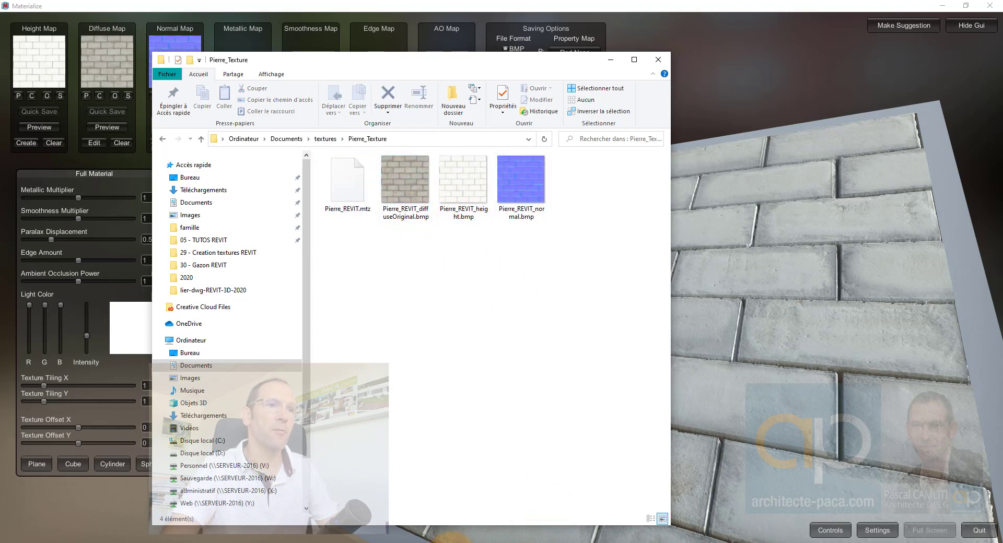
- Switch to Revit and open the layer structure of the floor type under the dining table
left_click(452, 542)
middle_click_drag(530, 440, 605, 441, "shift")
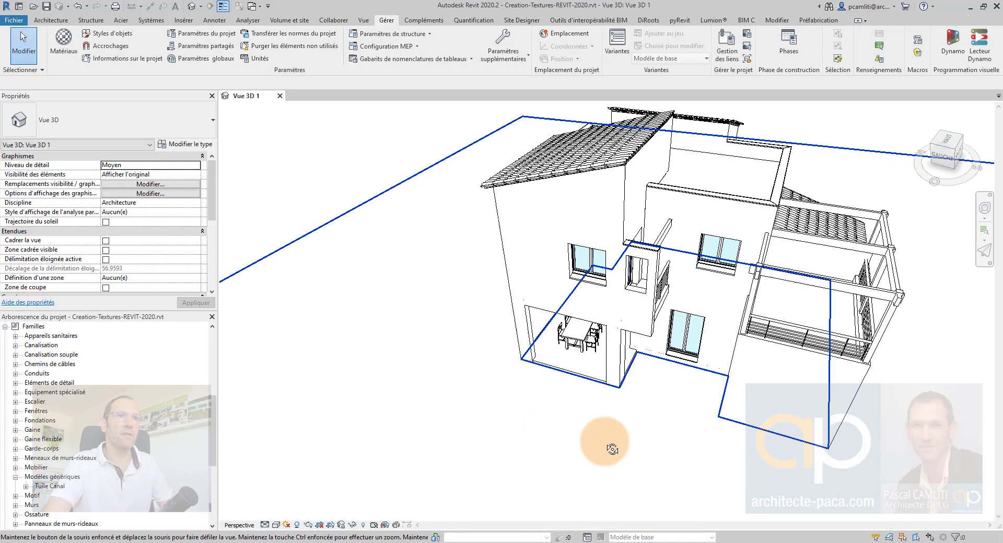
scroll(580, 402, "up", 5)
left_click(586, 393)
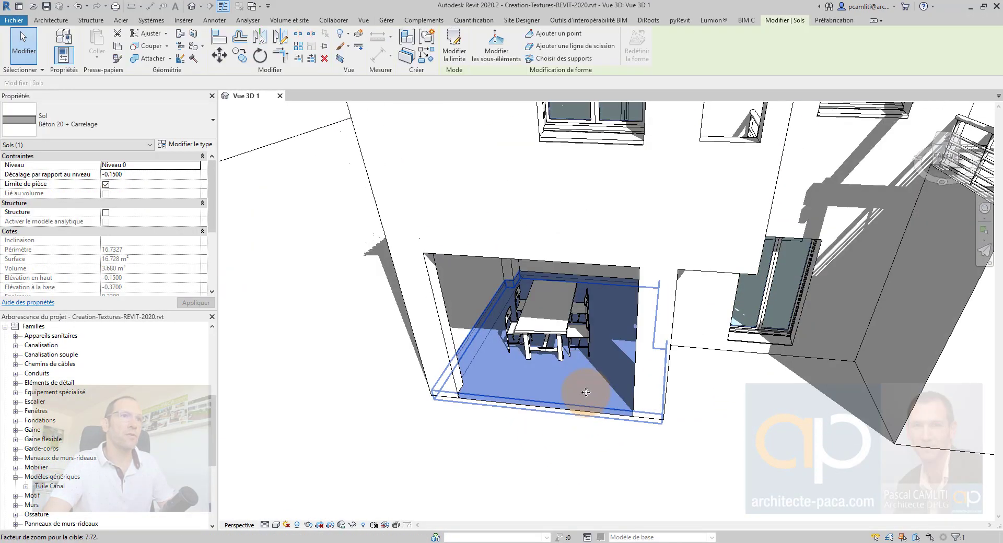
left_click(185, 144)
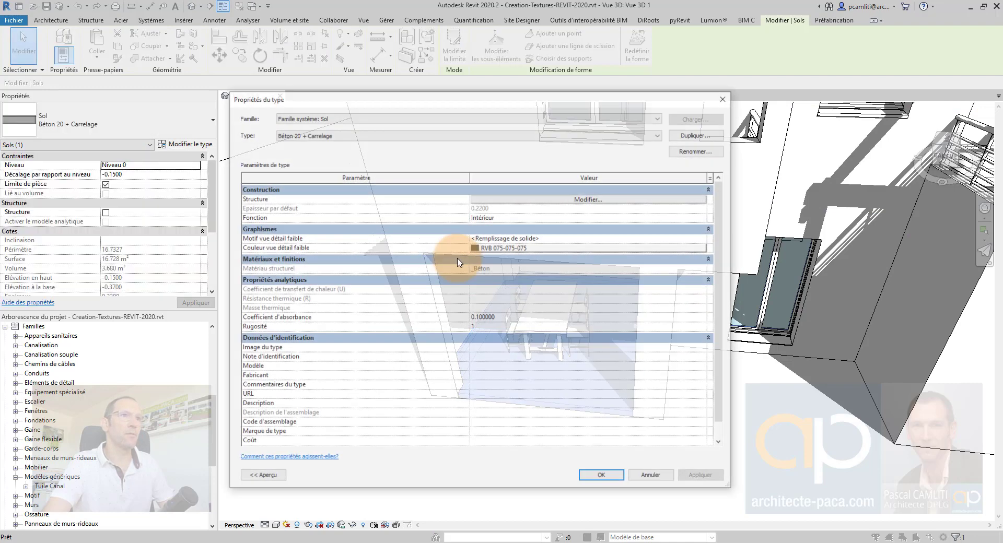
left_click(529, 202)
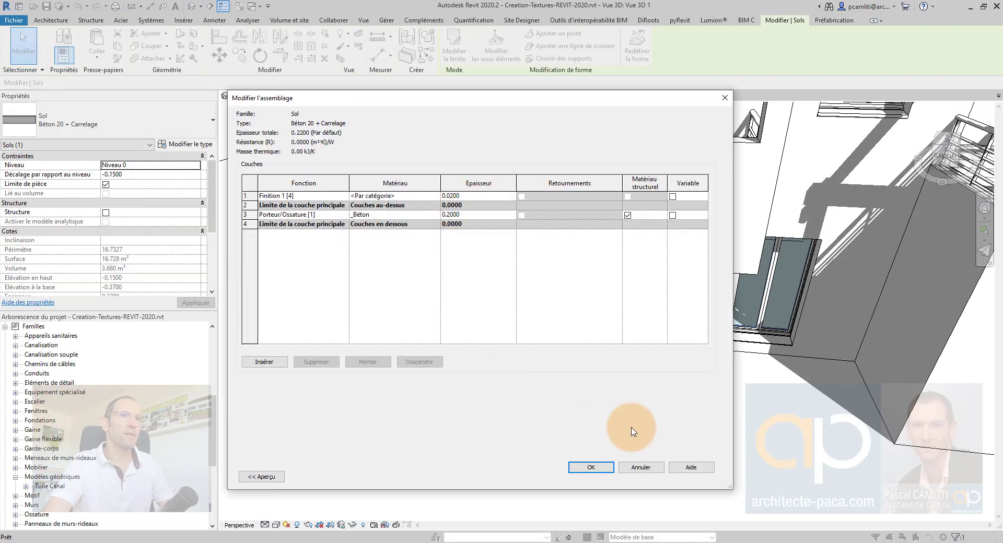
- Open the material browser for the floor's Finition 1 layer
left_click(393, 196)
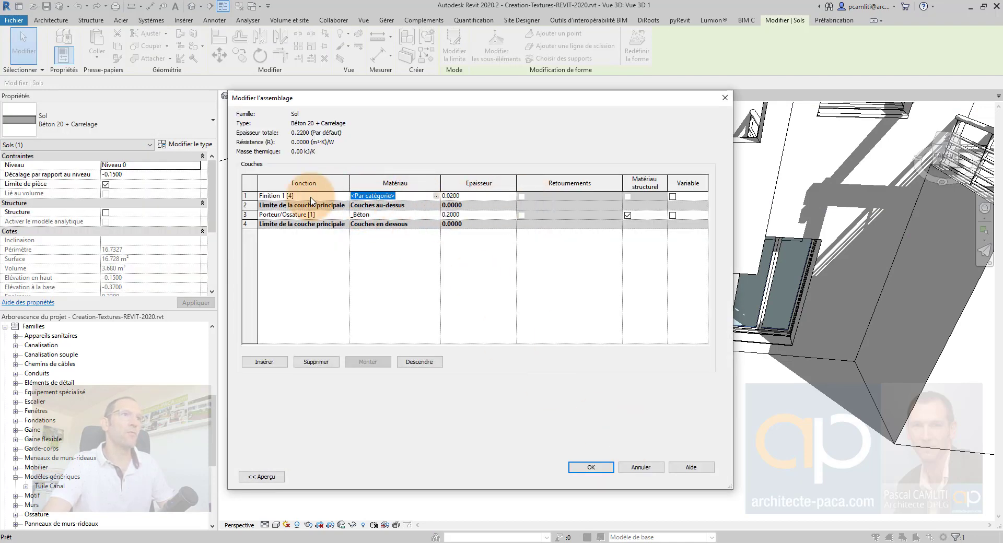
left_click(312, 200)
left_click(413, 197)
left_click(437, 197)
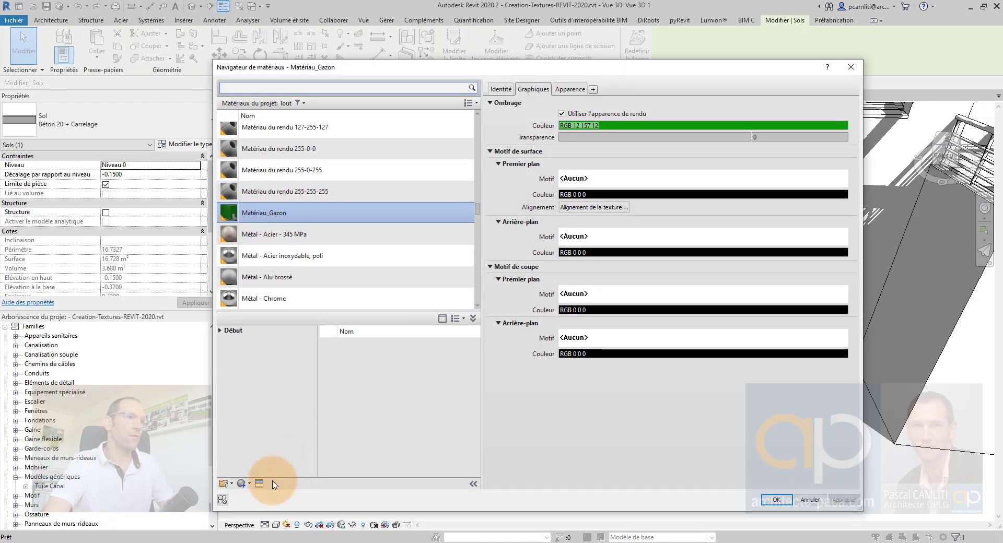
- Create a new material and rename it _Dalles-pierre
left_click(242, 484)
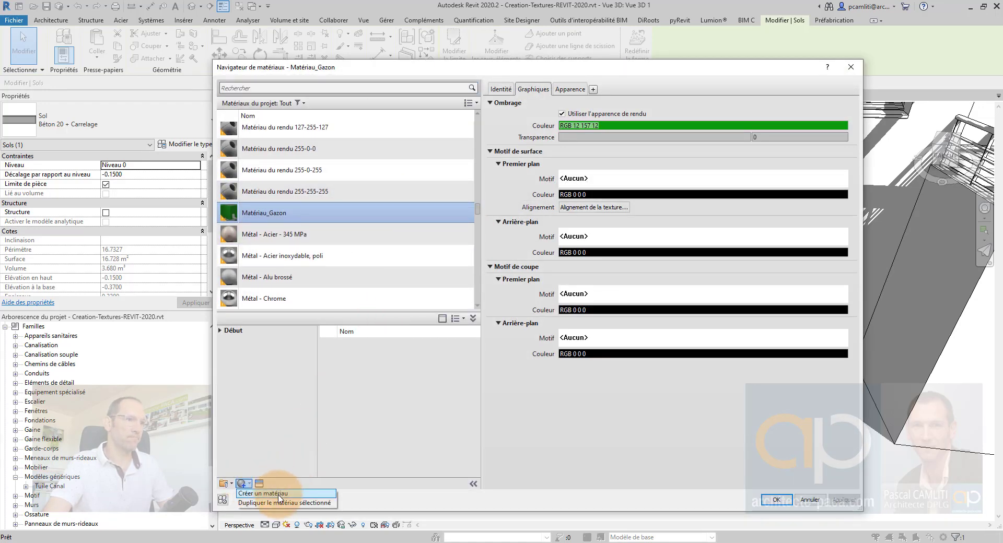
left_click(279, 494)
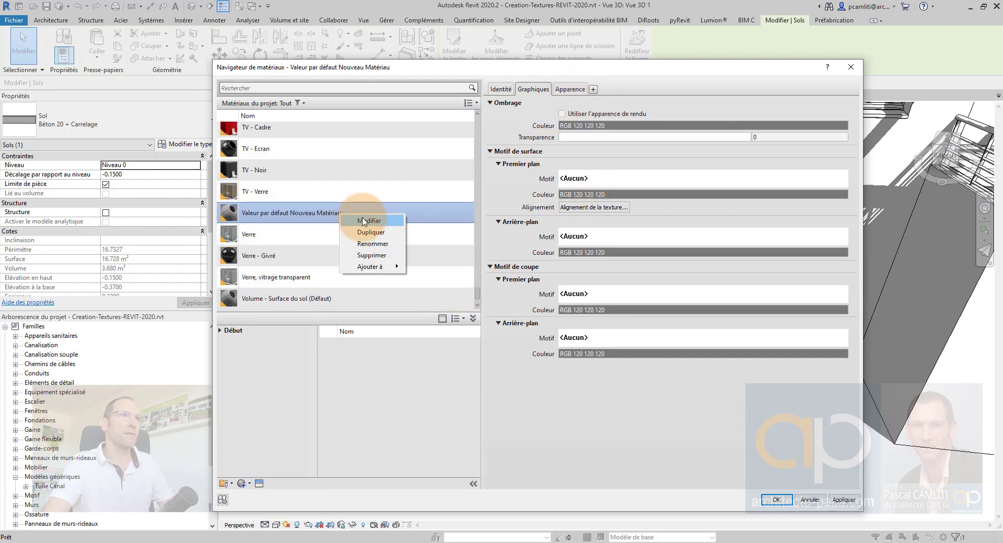
left_click(373, 244)
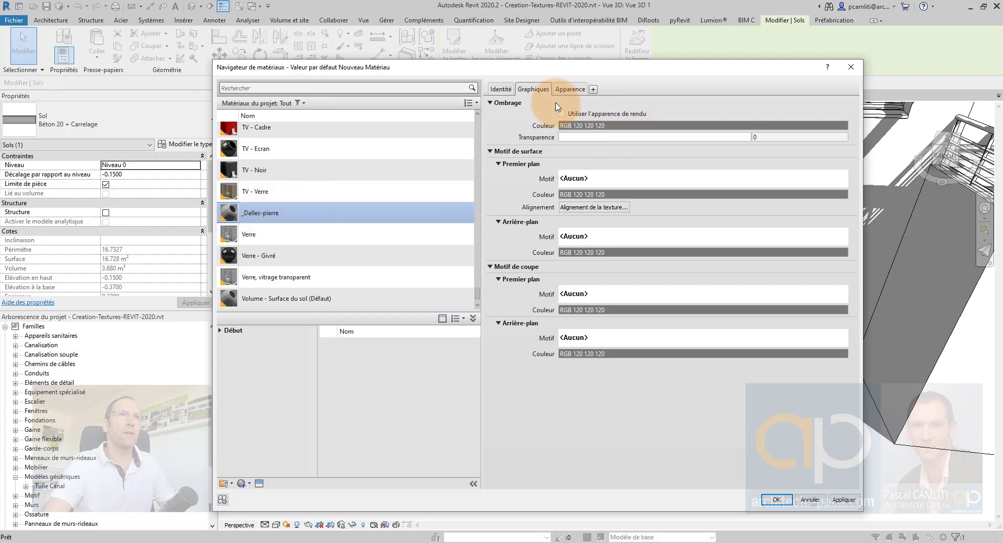
- Make the _Dalles-pierre shading use the render appearance and show its appearance properties with a larger preview
left_click(593, 114)
left_click(570, 90)
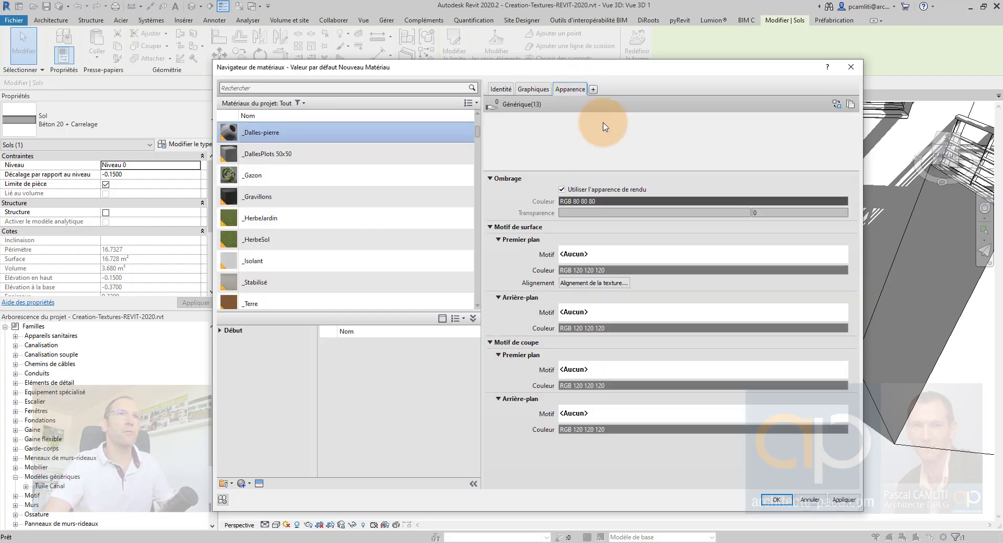
left_click_drag(722, 172, 721, 205)
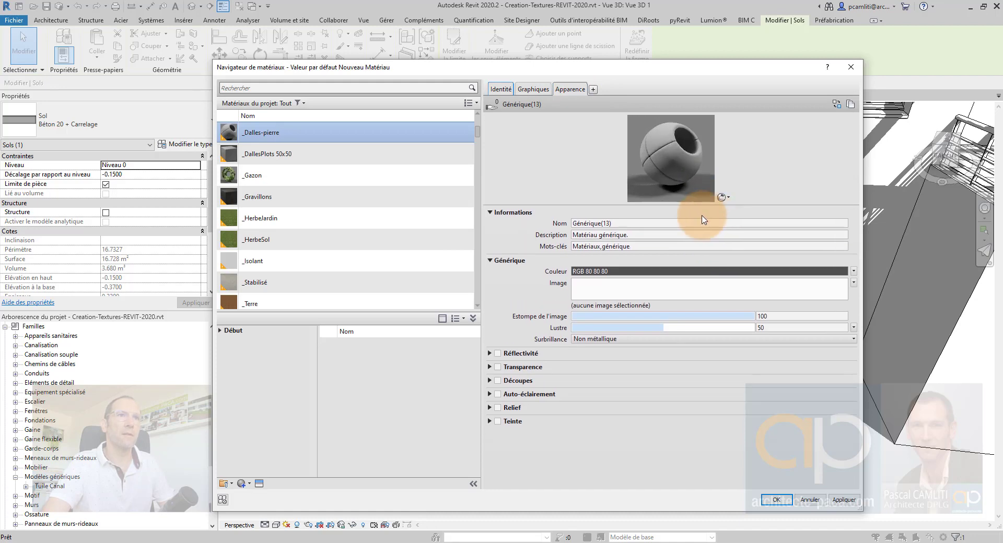
- Replace the material's appearance with Quartz – Blanc from the Pierre category of the Autodesk physical assets
left_click(836, 104)
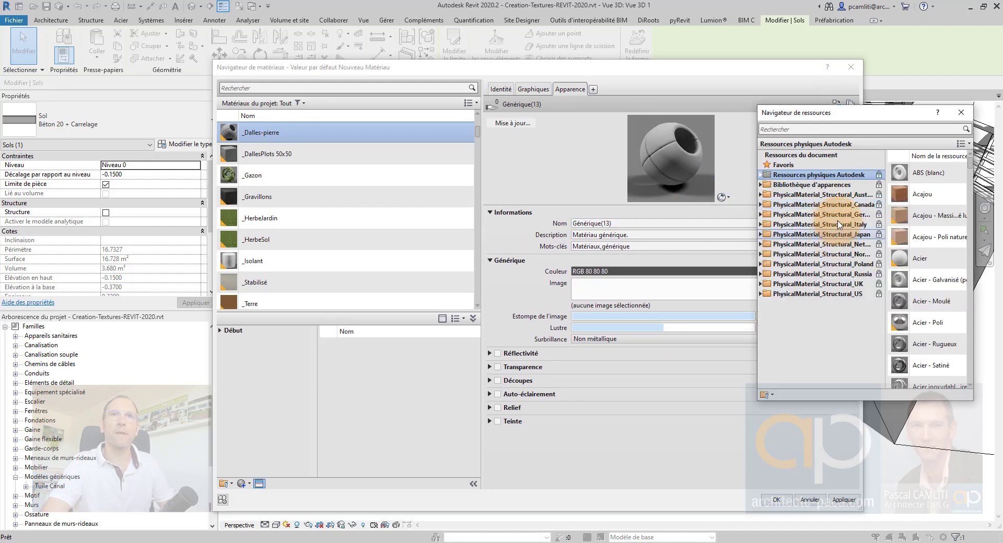
left_click(761, 185)
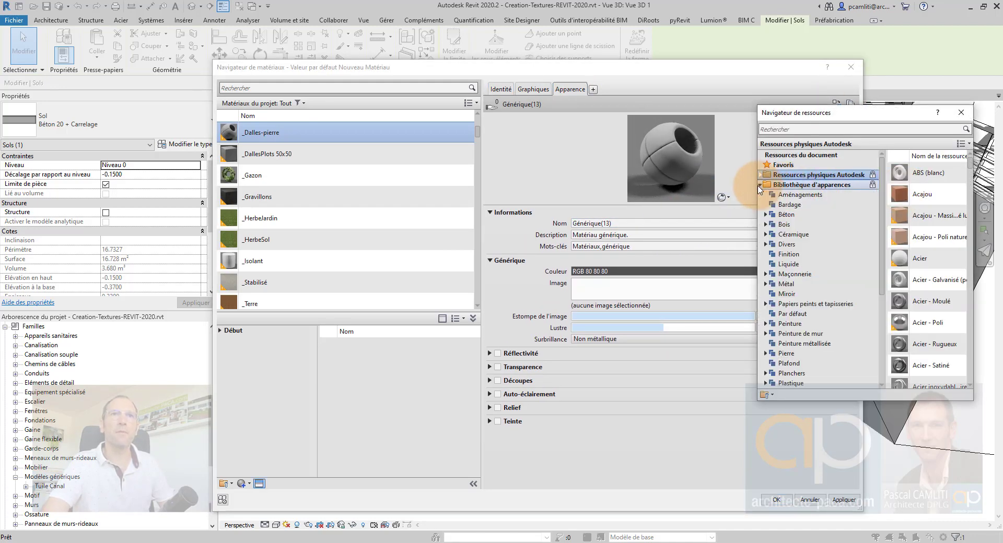
left_click(761, 185)
left_click(761, 175)
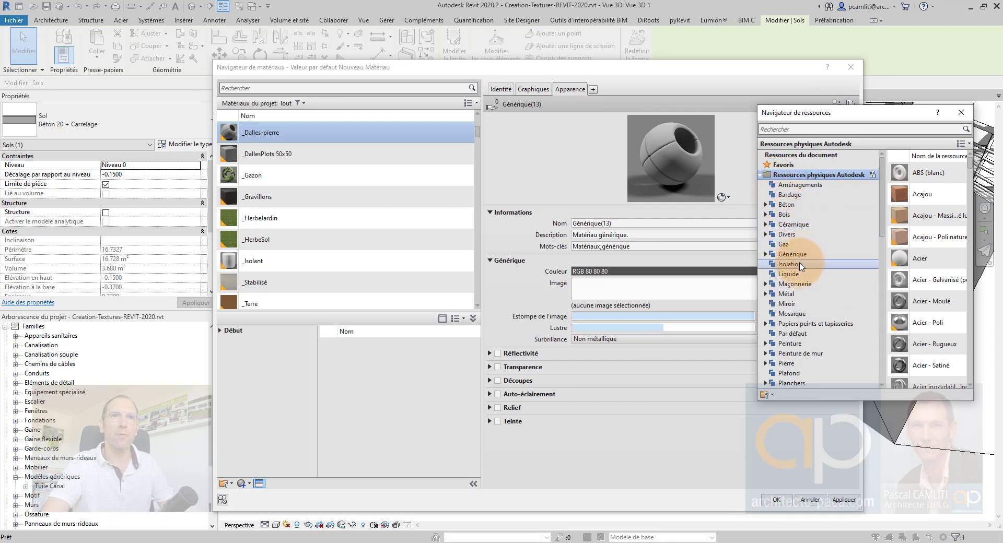
left_click(795, 363)
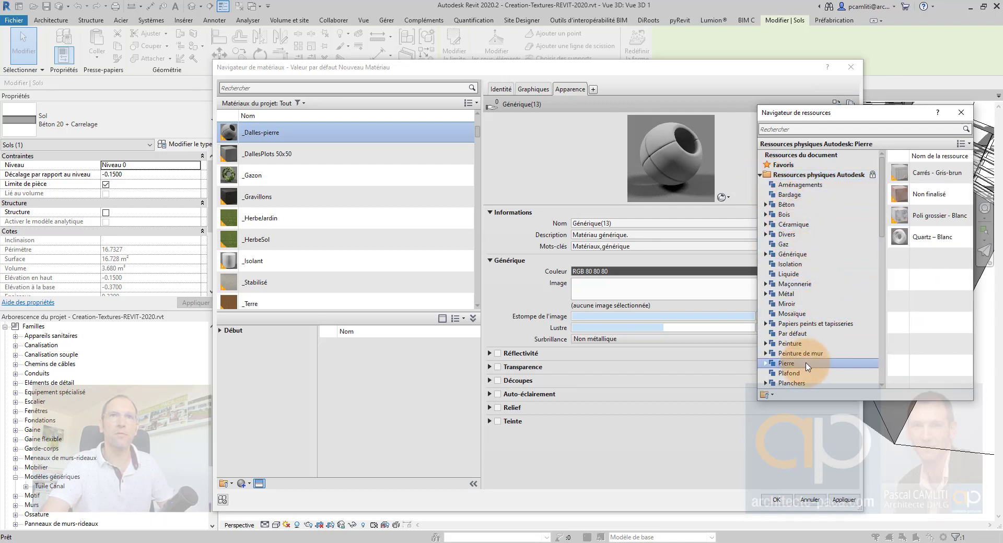
left_click(967, 240)
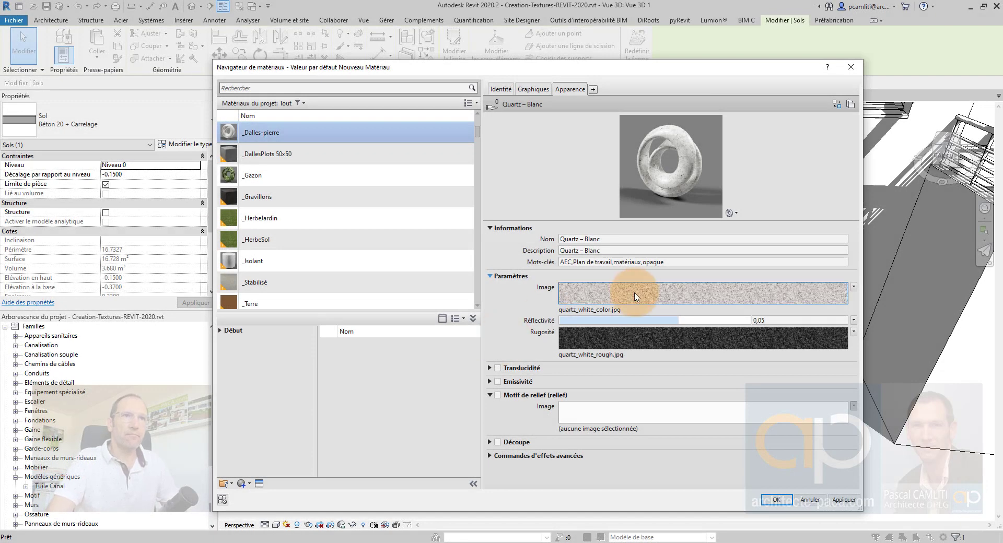
- Set both the name and the description of the appearance to Dalle Pierre
left_click(685, 239)
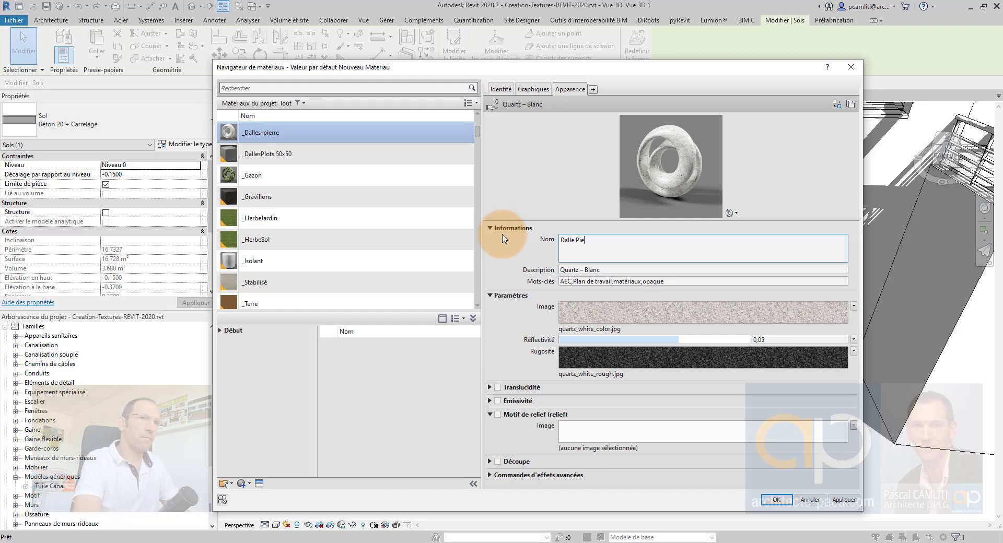
left_click(619, 251)
left_click_drag(606, 242, 503, 242)
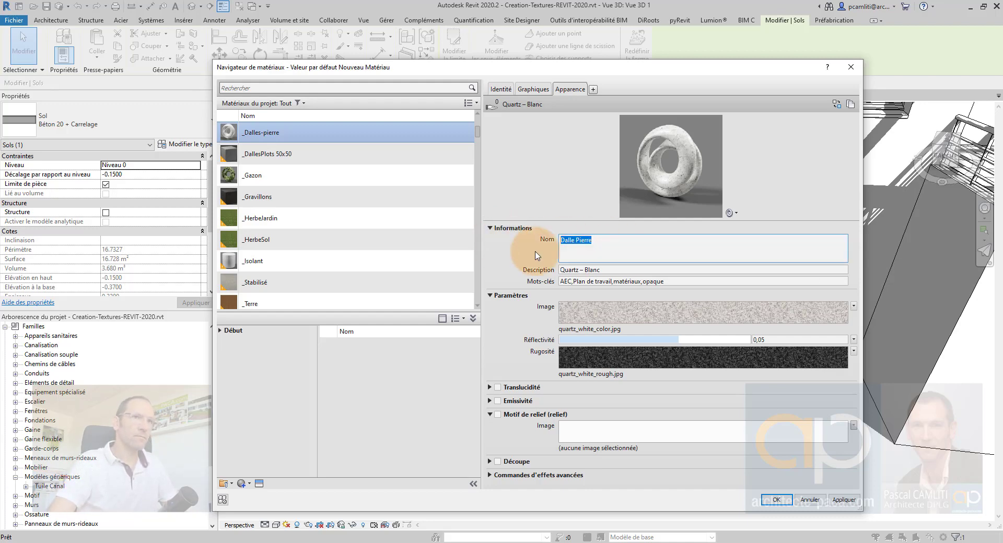
left_click(634, 268)
left_click_drag(647, 260, 520, 248)
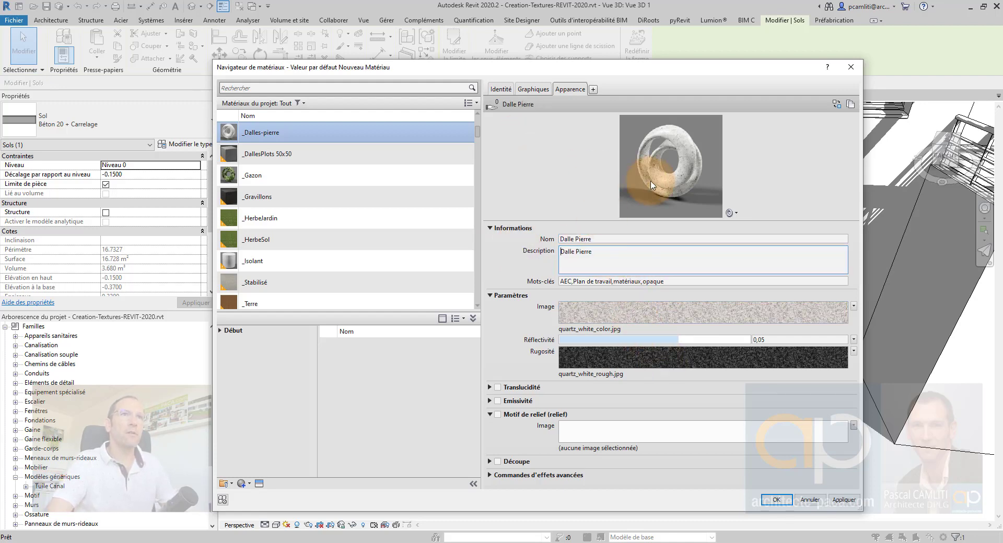
left_click(779, 172)
- Replace the appearance's colour image with Pierre_REVIT_diffuseOriginal.bmp from the Pierre_Texture folder in Documents\textures
left_click(659, 301)
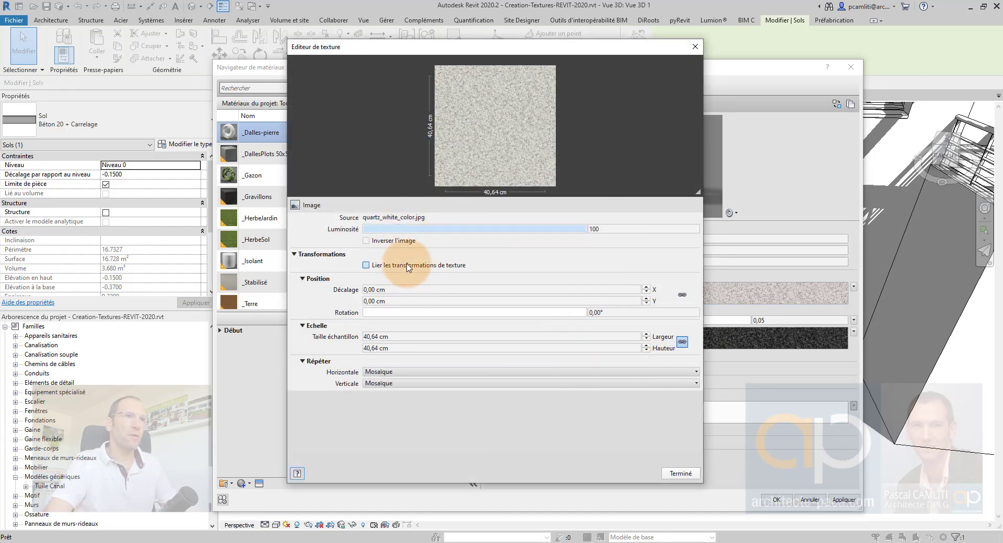
left_click(411, 217)
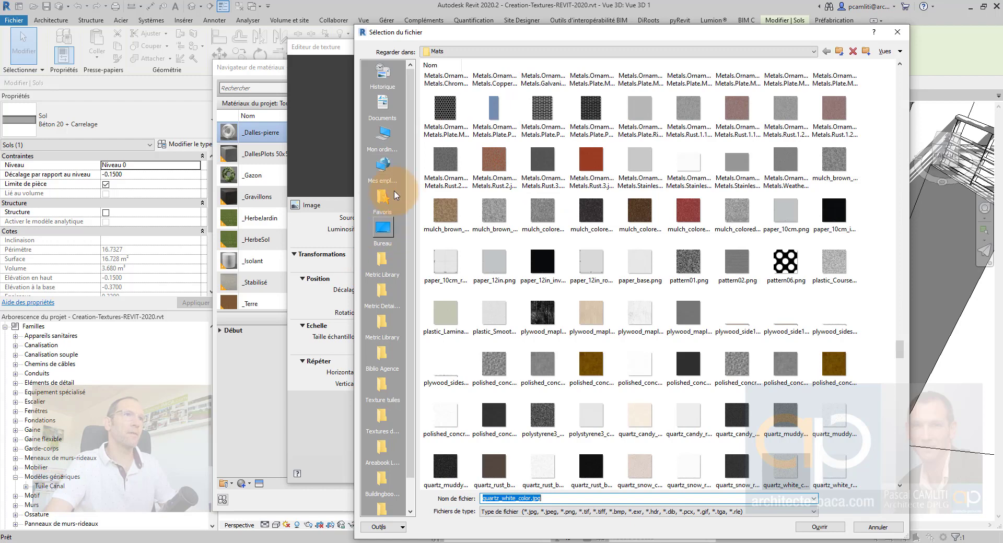
left_click(392, 121)
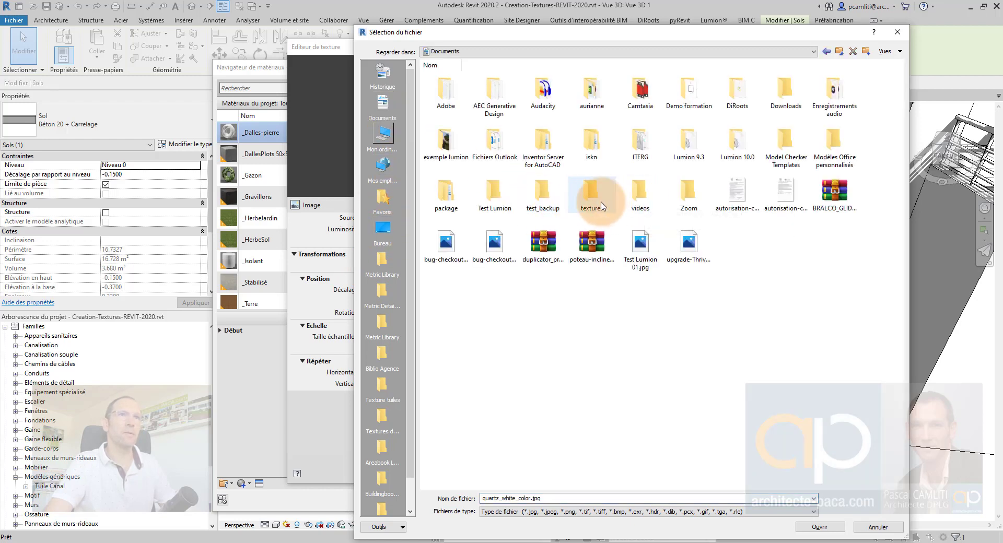
double_click(601, 184)
double_click(541, 88)
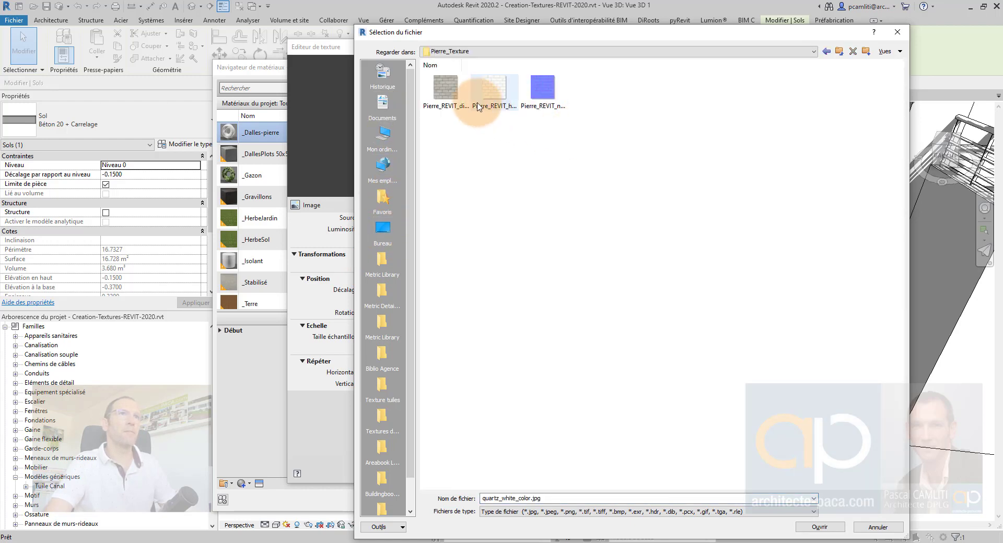
double_click(462, 98)
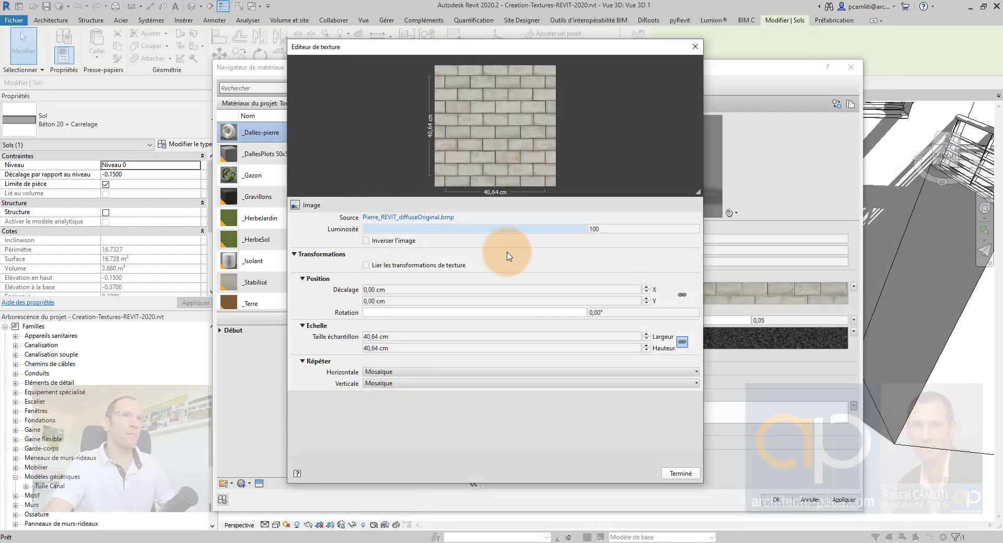
left_click(426, 218)
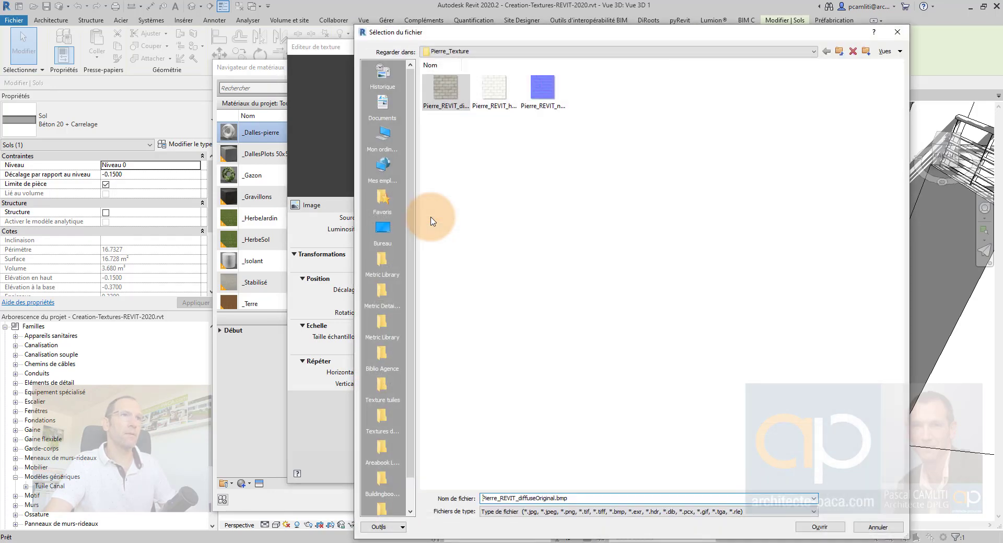
left_click(490, 107)
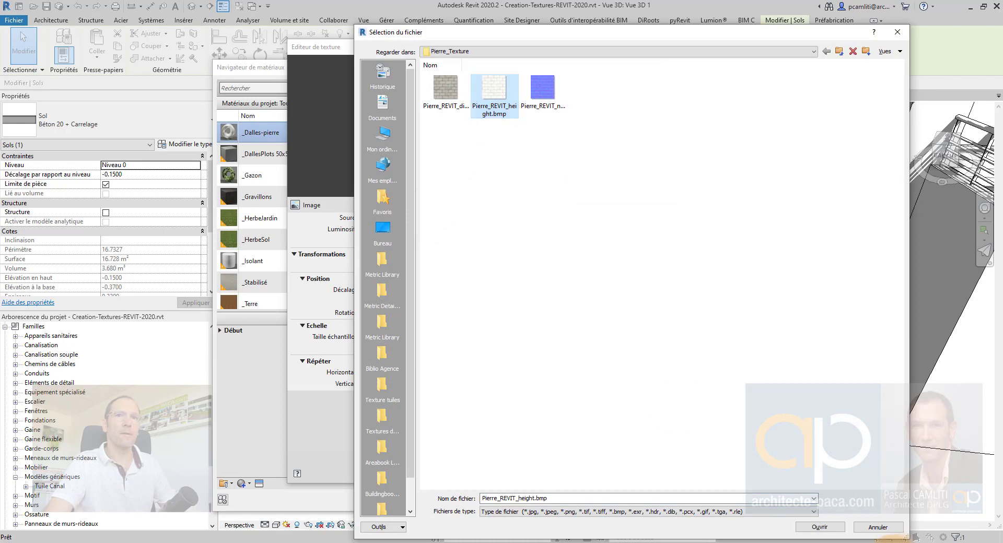
left_click(878, 527)
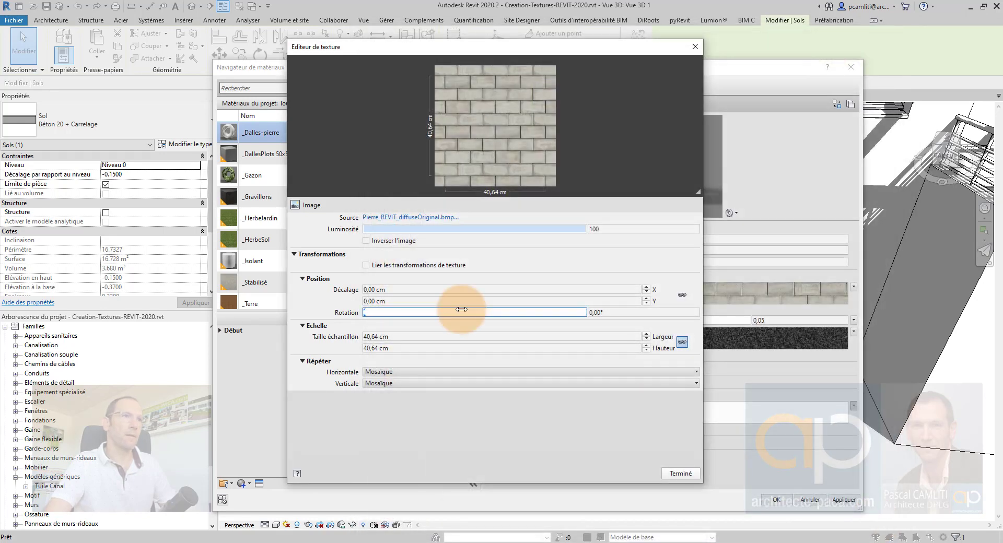
- Finish the texture edit and change the appearance preview scene to a cube
left_click(681, 474)
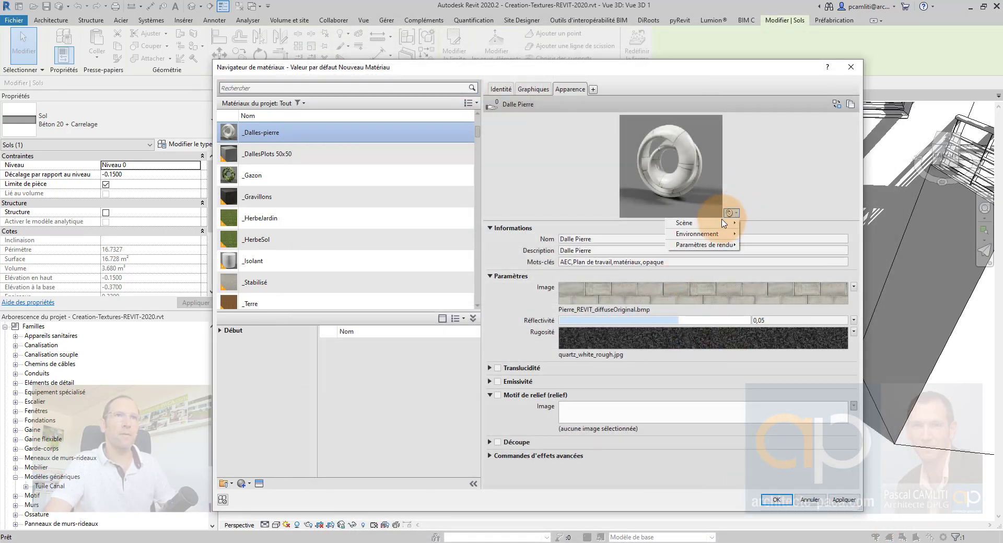
mouse_move(724, 223)
left_click(764, 234)
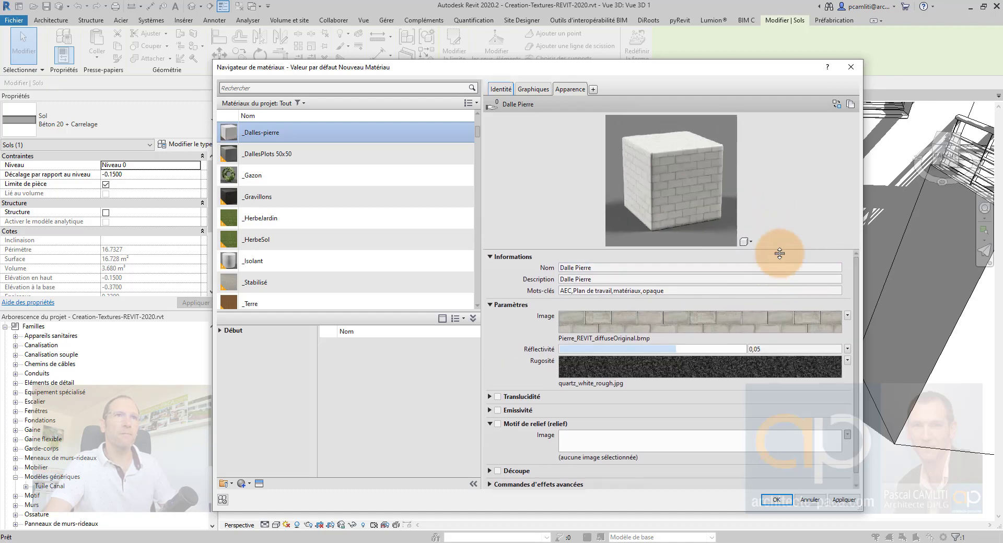
- Replace the appearance's roughness image with bloc-beton-trame-noire.jpg from the textures folder in Documents and finish the texture edit
left_click(646, 387)
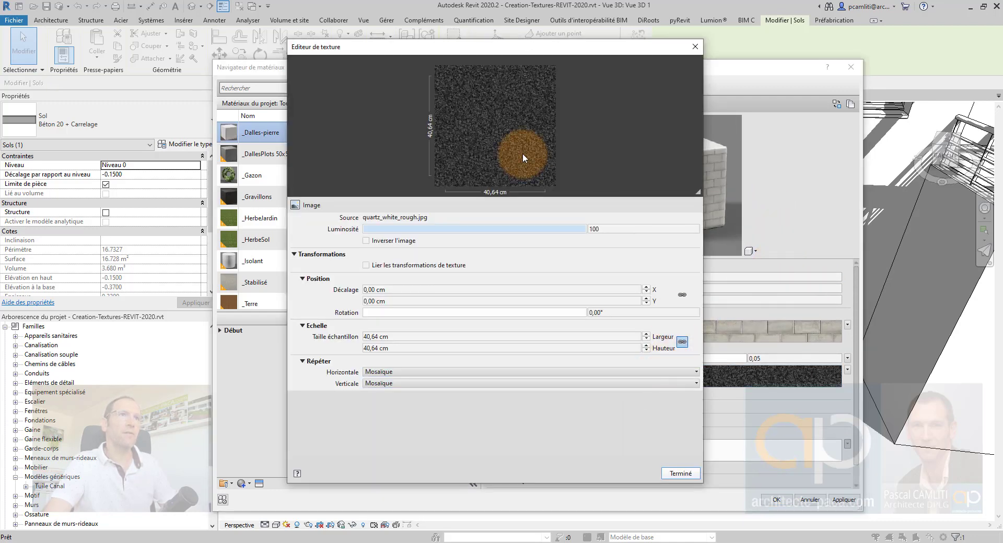
left_click(418, 217)
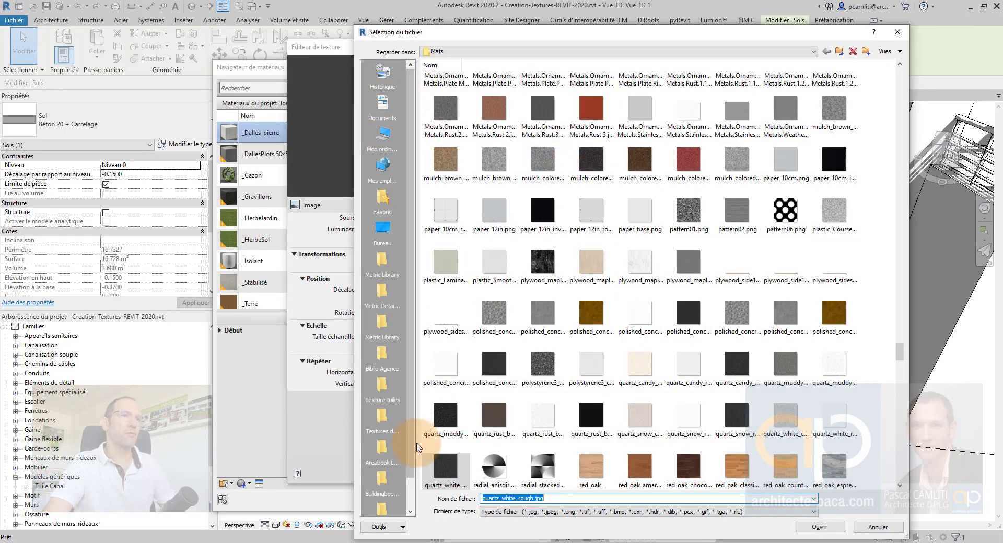
left_click(382, 240)
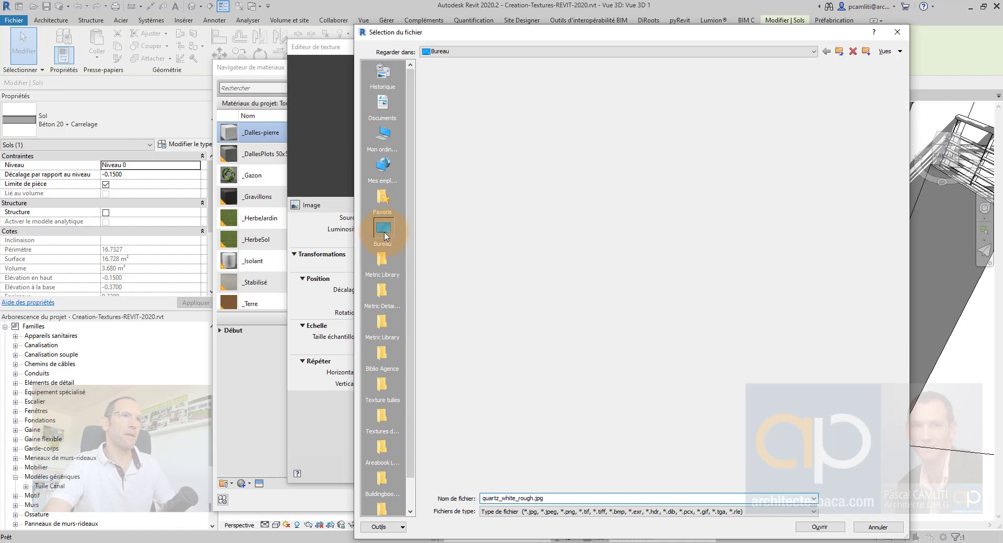
left_click(384, 116)
double_click(599, 188)
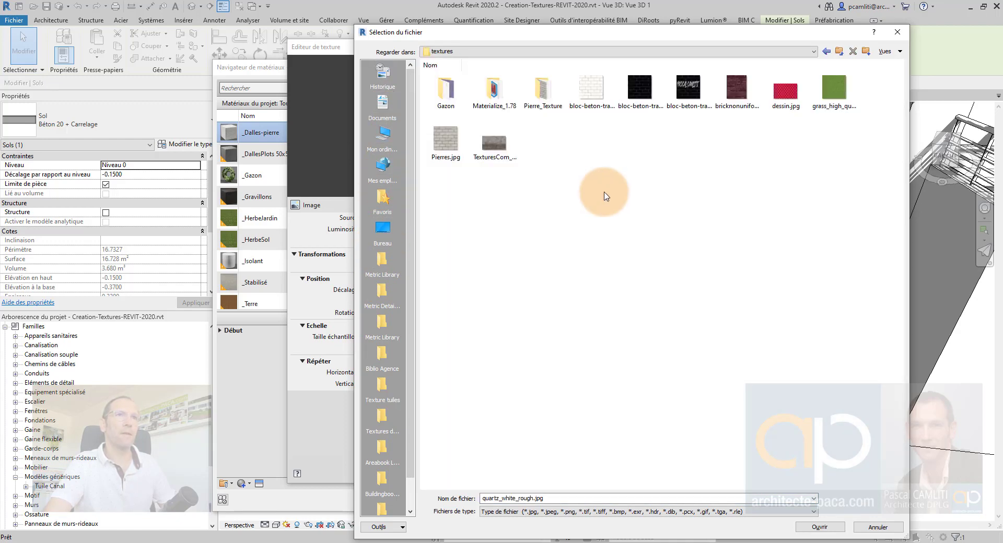
left_click(652, 95)
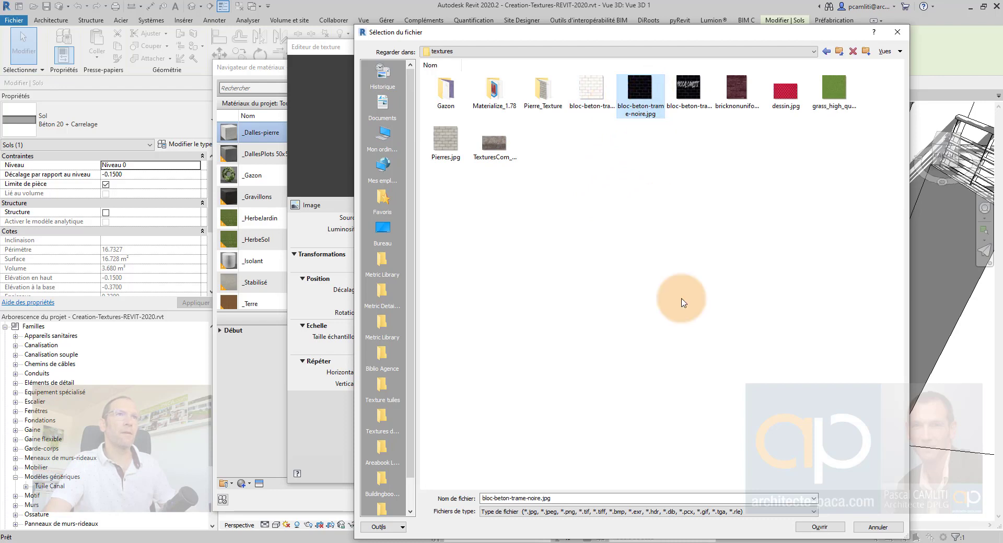
left_click(831, 529)
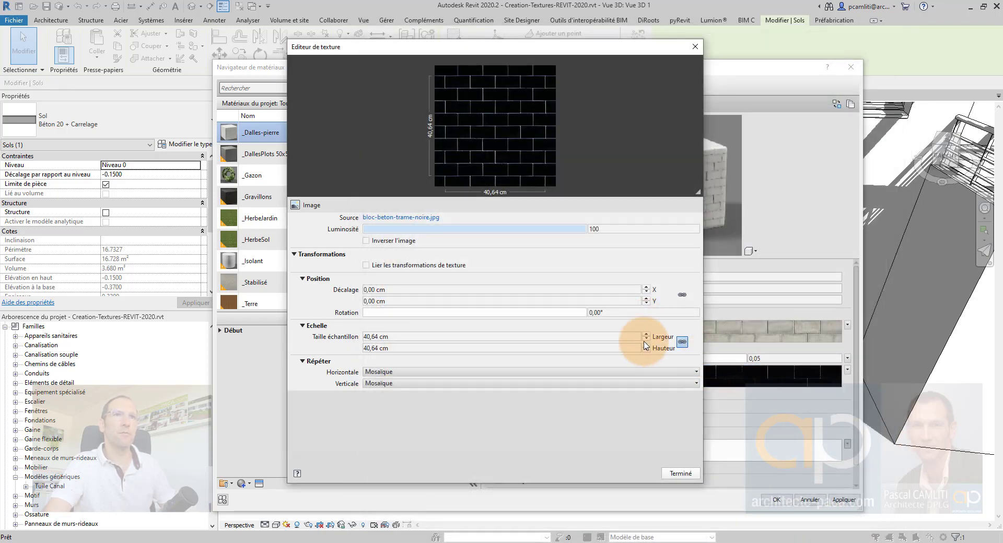
left_click(678, 473)
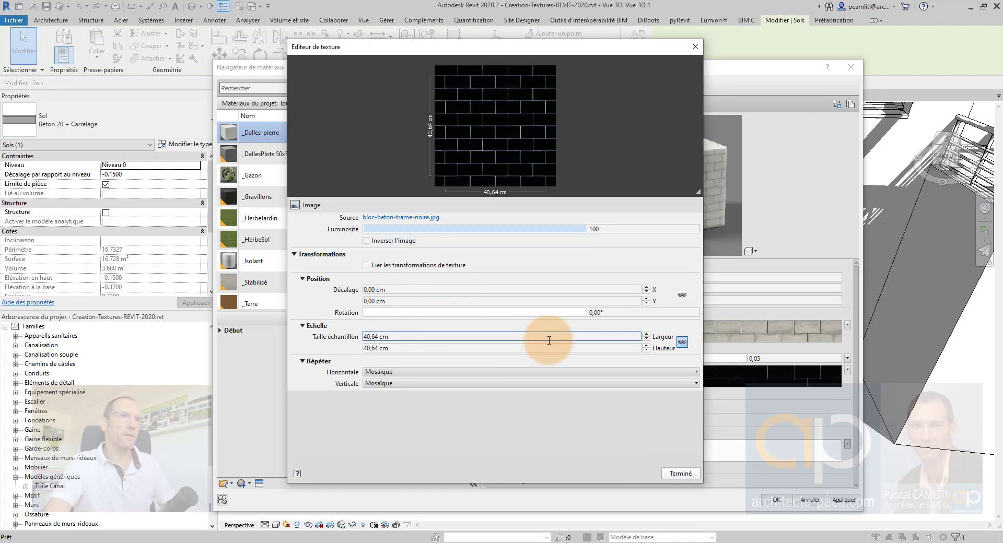
left_click(679, 473)
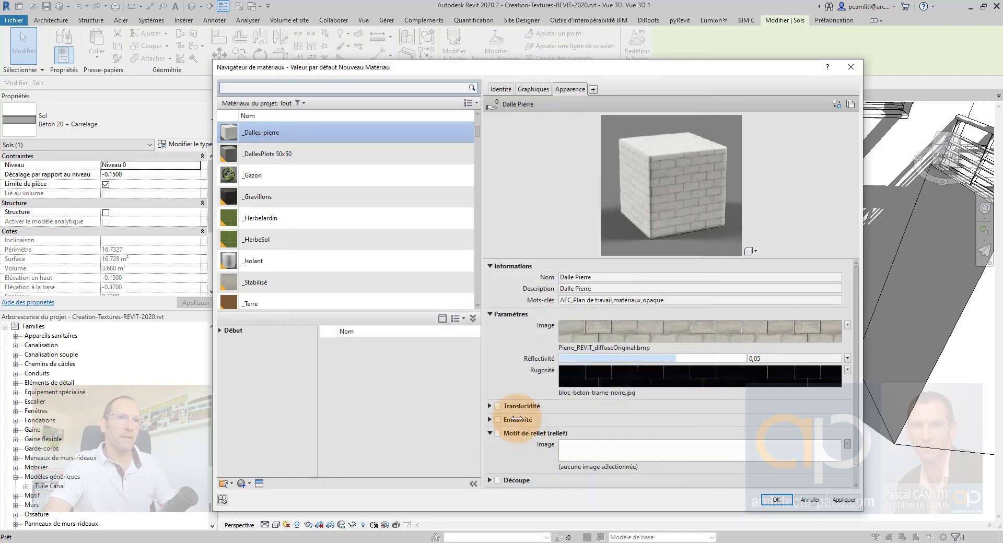
- Enable the relief pattern and assign Pierre_REVIT_normal.bmp from the Pierre_Texture folder as its image
left_click(497, 433)
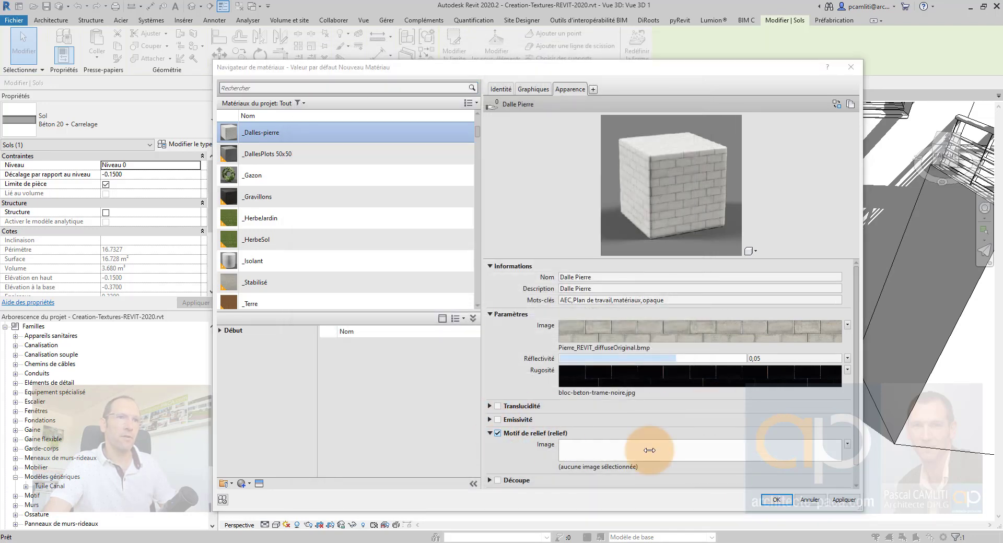
left_click(649, 451)
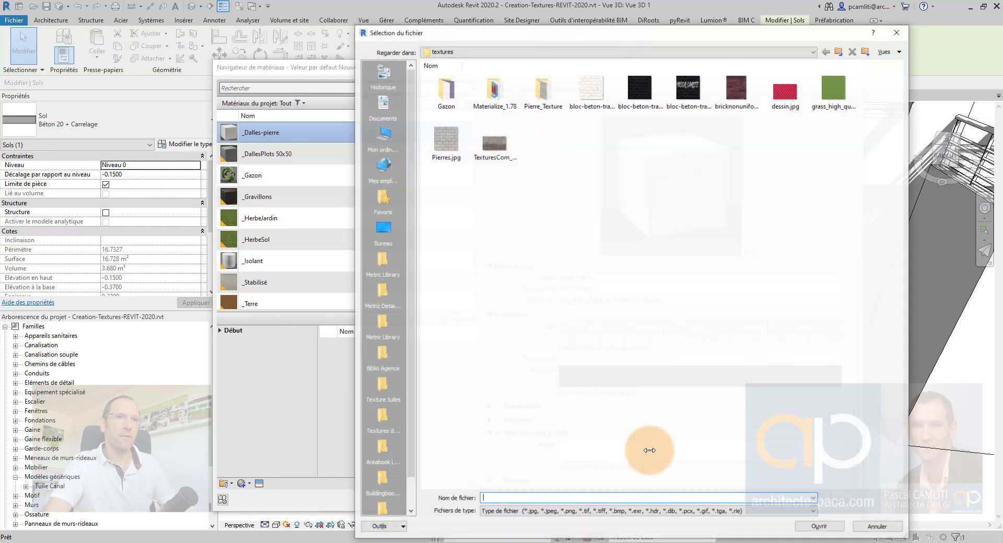
double_click(543, 89)
double_click(543, 90)
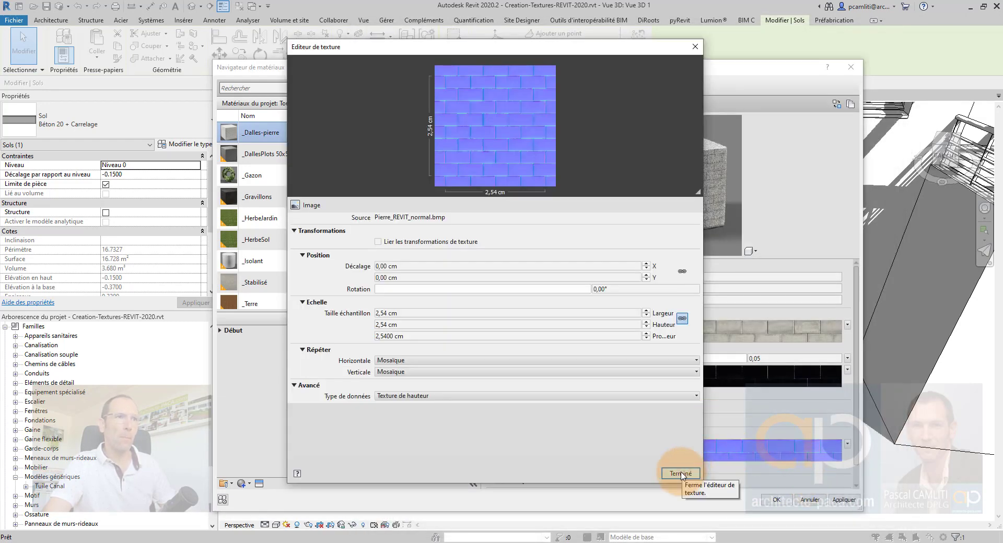
- Set the relief image's data type to Texture normale and finish the texture edit
left_click(696, 397)
left_click(653, 415)
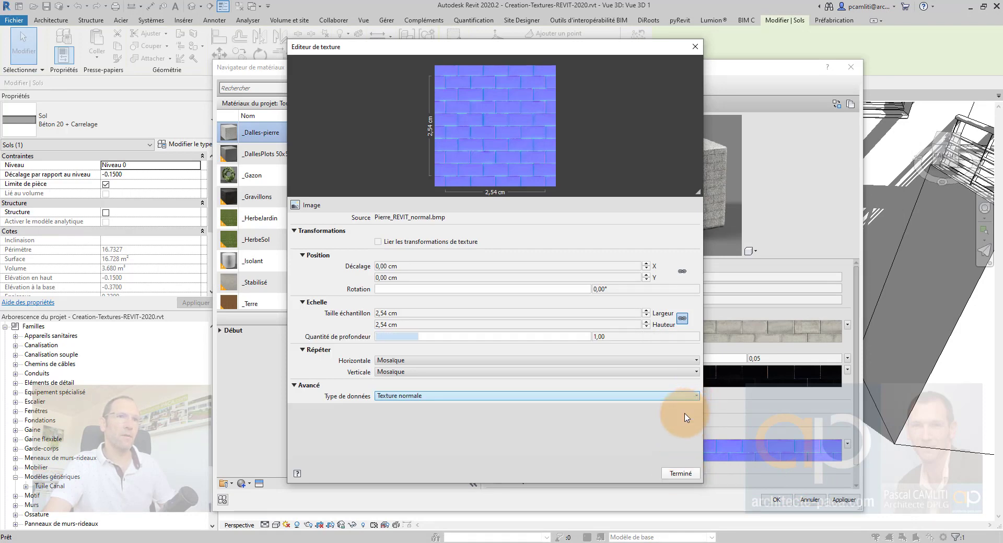
left_click(681, 474)
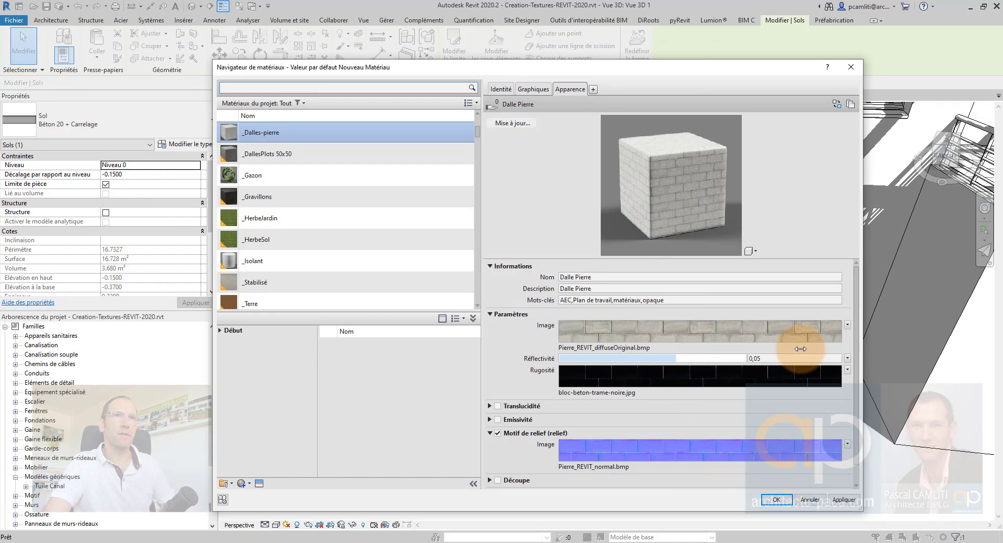
- Enlarge the appearance preview, set the reflectivity to 0,01, and confirm the material and the floor assembly
left_click_drag(775, 259, 773, 336)
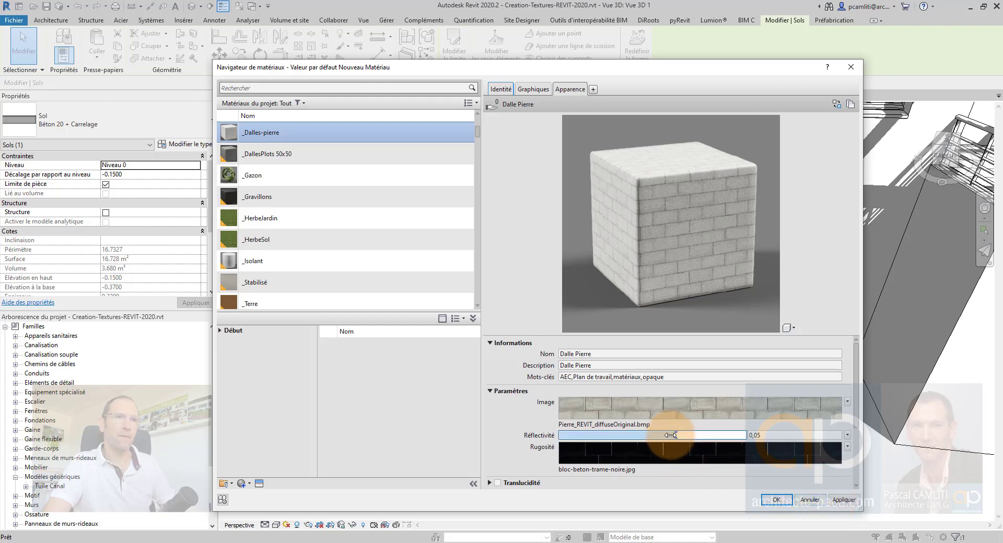
left_click_drag(672, 435, 576, 439)
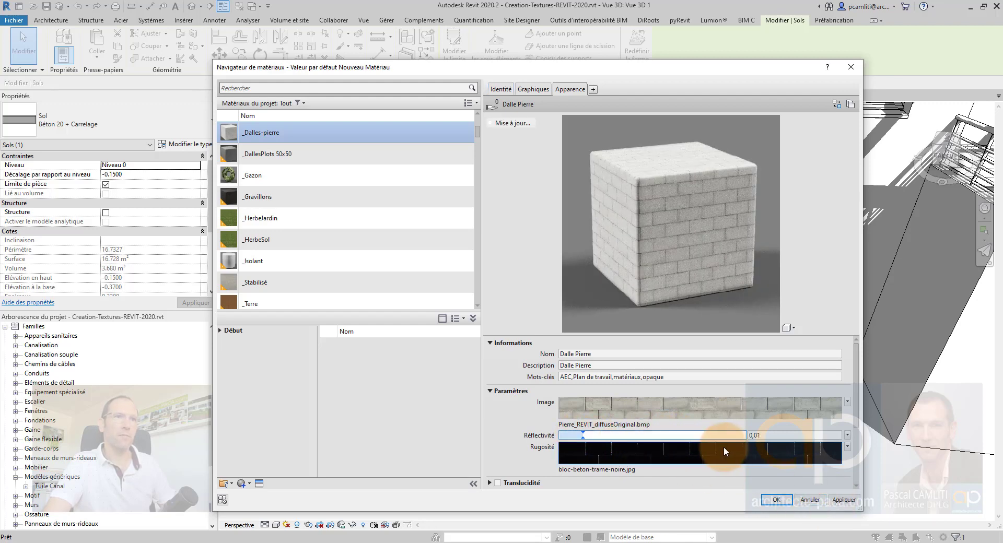
scroll(860, 435, "down", 2)
scroll(860, 435, "down", 1)
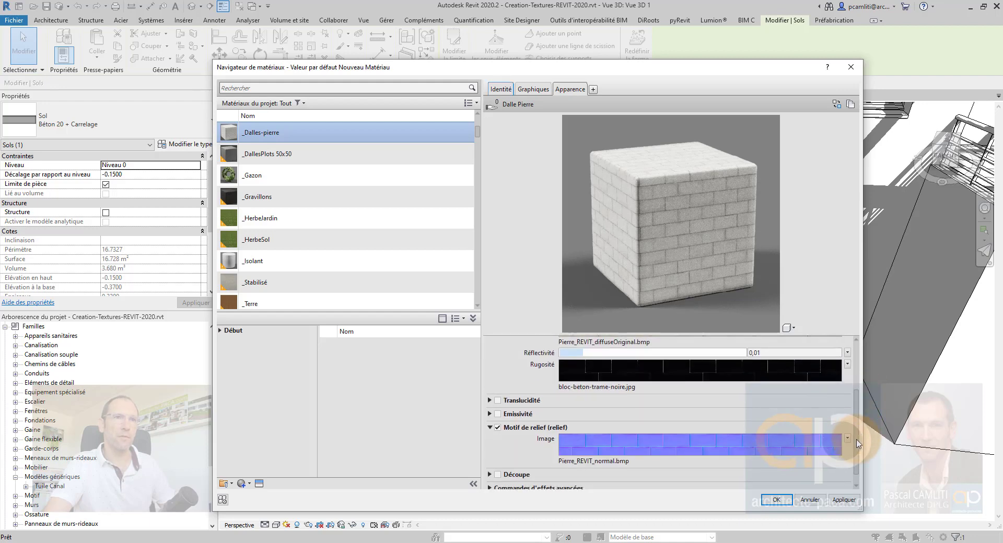
left_click(788, 501)
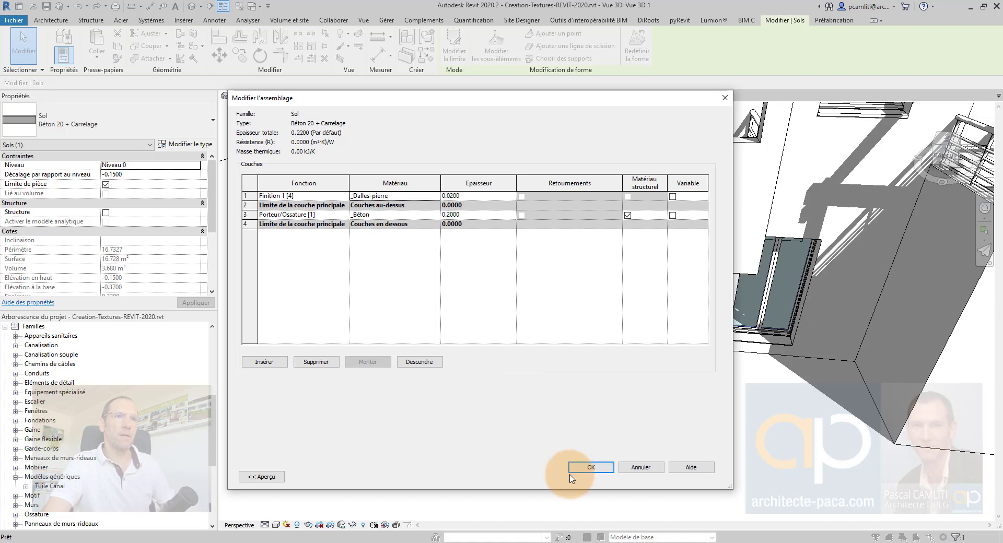
left_click(570, 475)
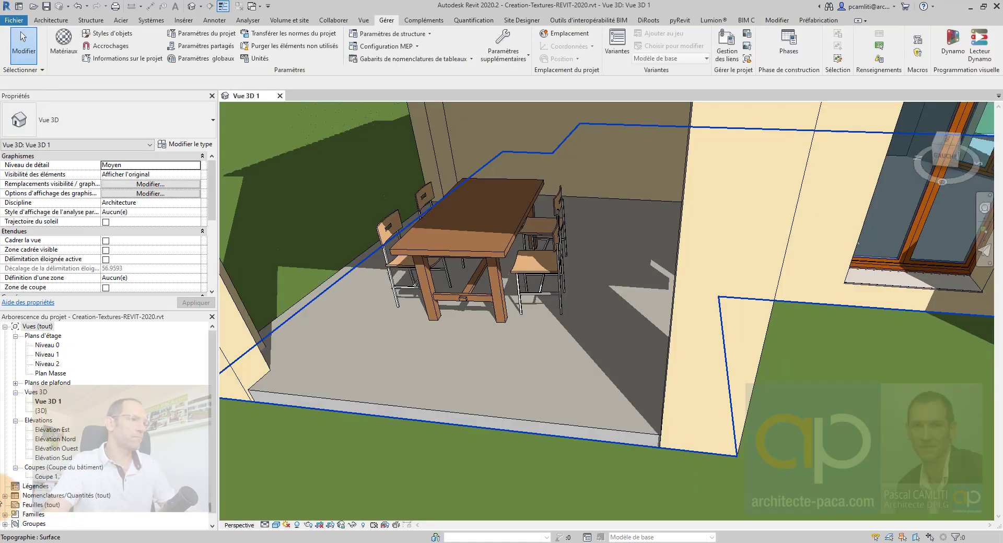
- Reopen the _Dalles-pierre appearance and check its colour image's source file Pierre_REVIT_diffuseOriginal.bmp and sample size
left_click(63, 42)
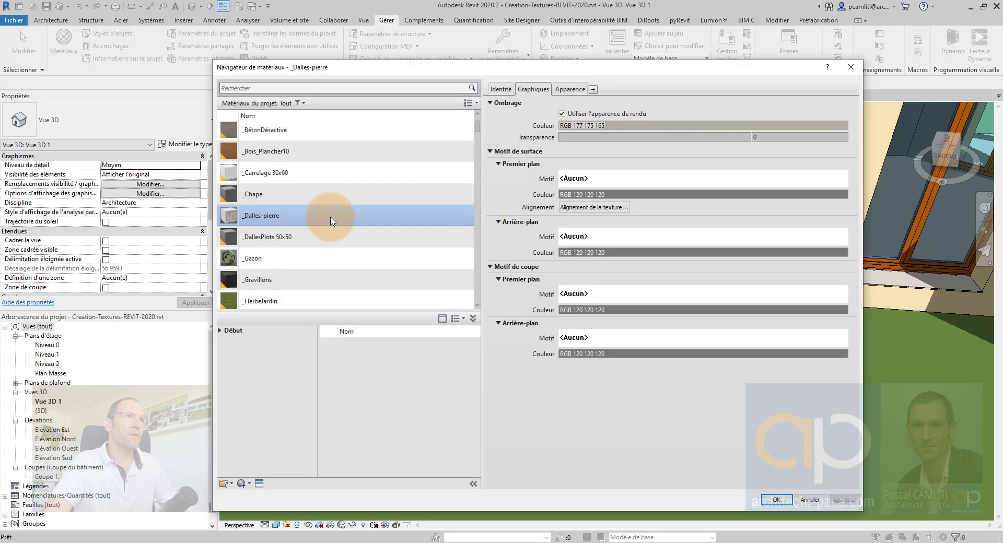
left_click(571, 90)
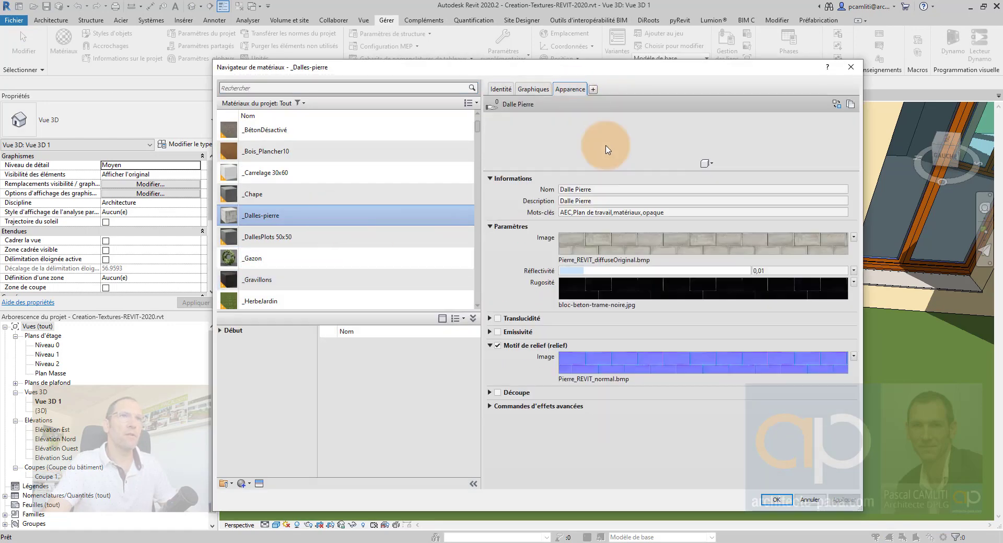
left_click(613, 248)
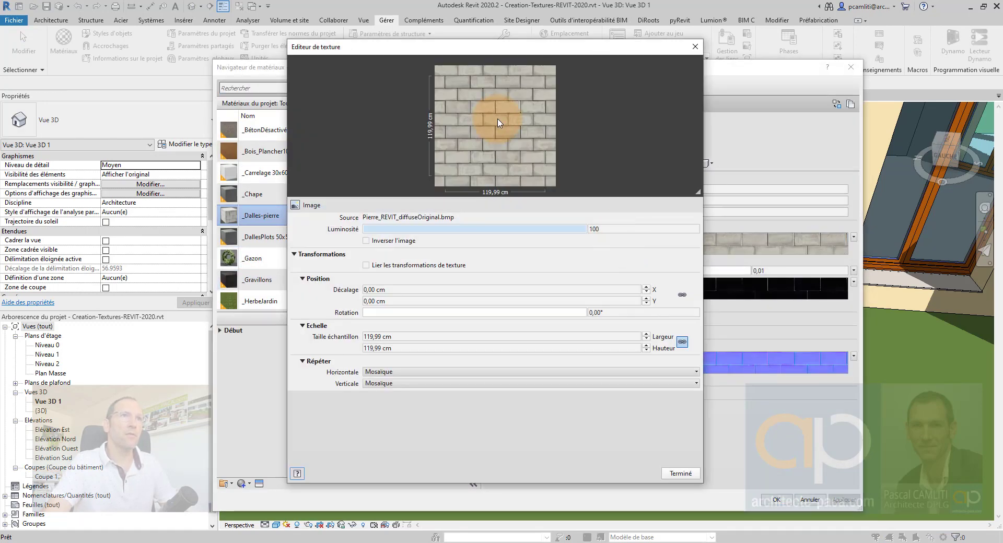
left_click(429, 219)
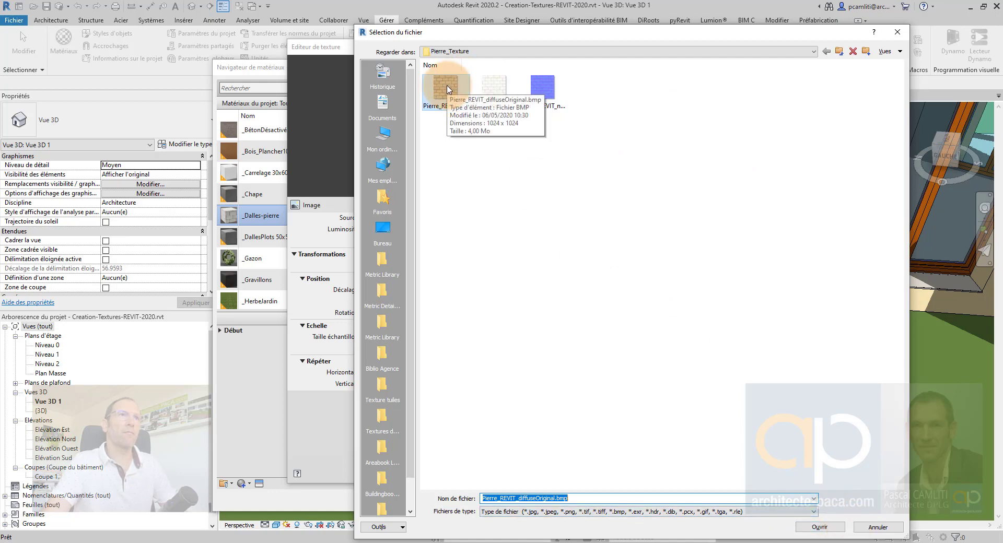
left_click(821, 526)
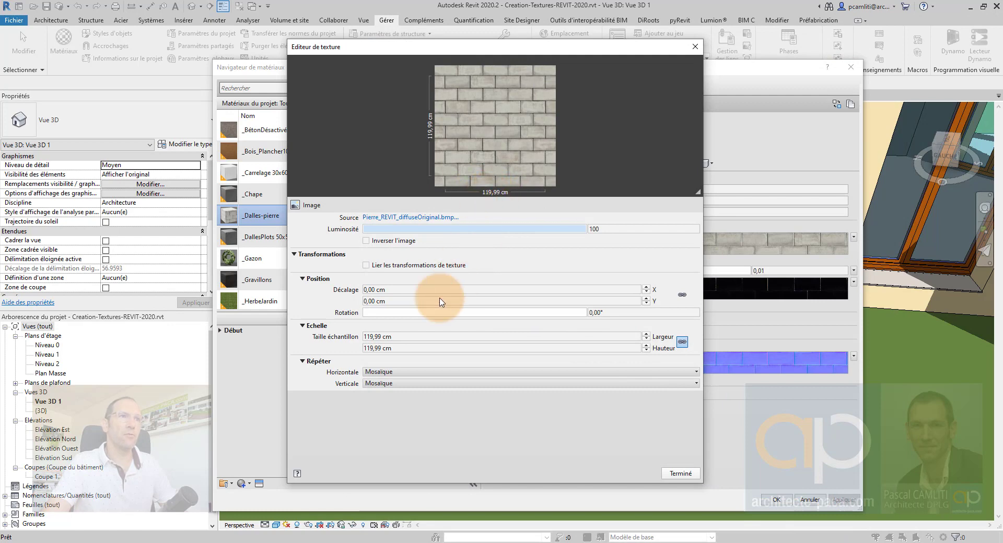
left_click(404, 337)
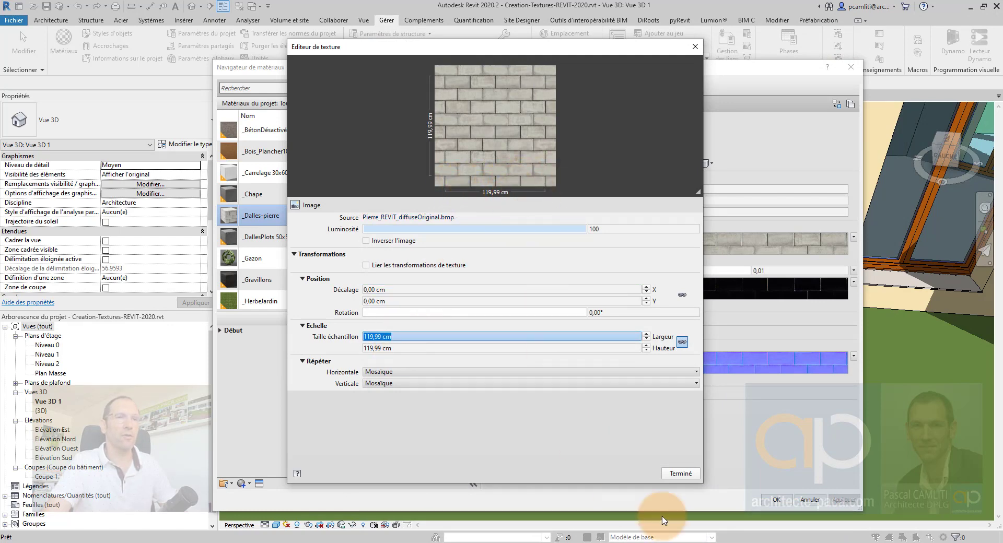
left_click(681, 476)
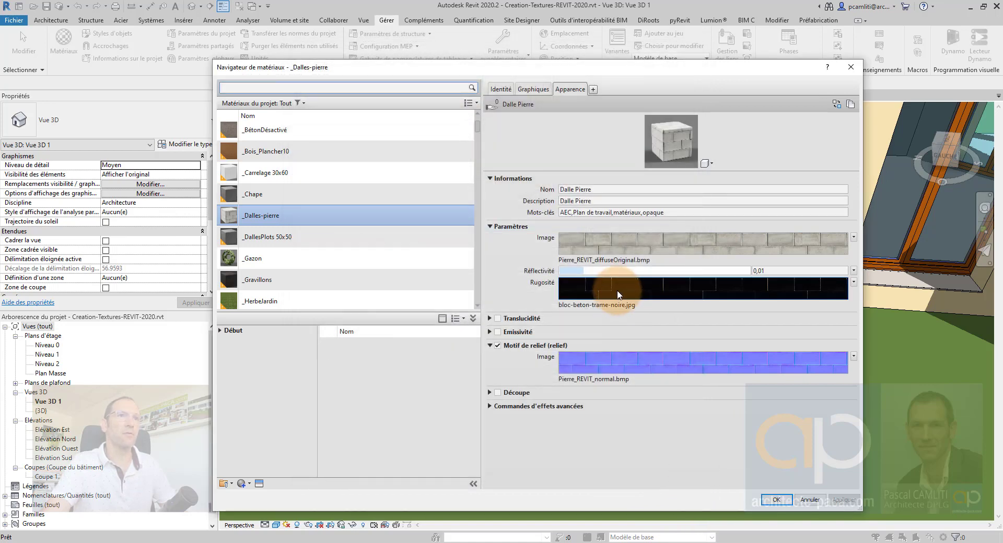
- Check the sample sizes of the roughness and relief images, and close the material browser
left_click(601, 284)
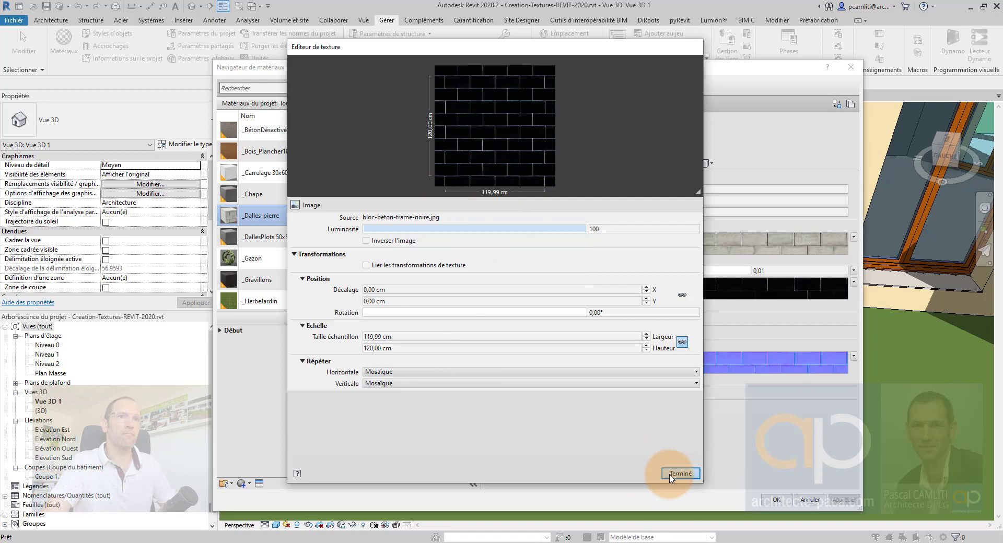
left_click(671, 476)
left_click(646, 358)
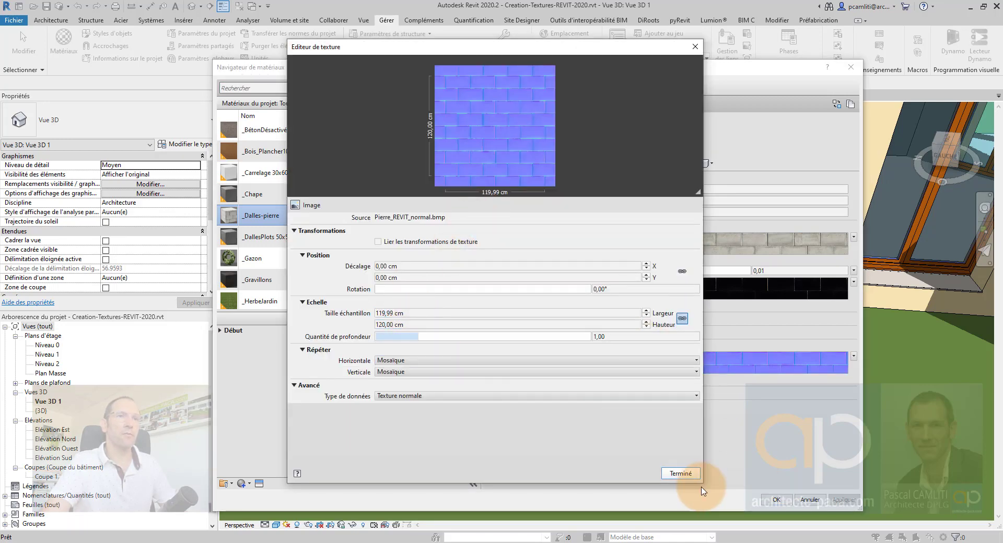
left_click(686, 475)
left_click(777, 500)
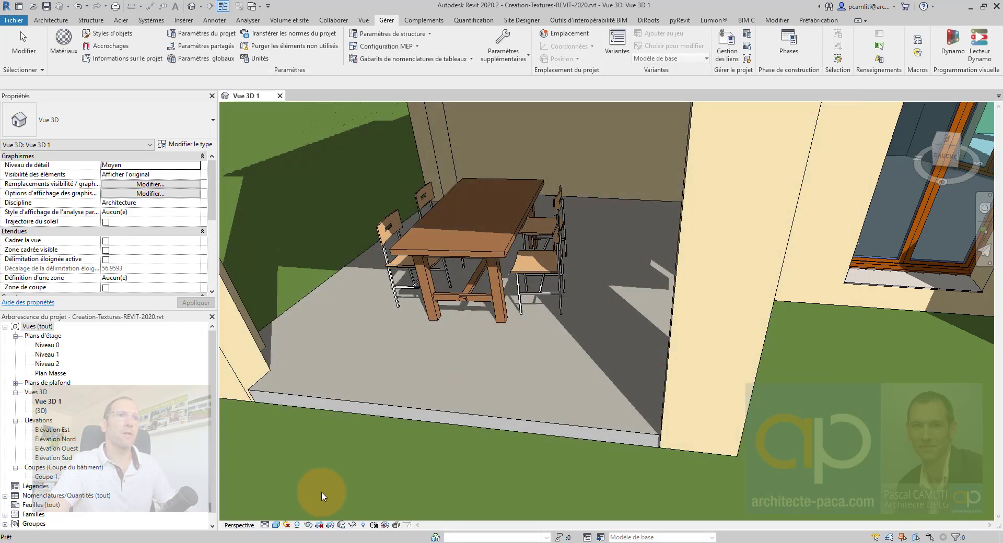
- Set the 3D view's visual style to Réaliste and inspect the stone paving on the terrace floor from a new angle
left_click(276, 525)
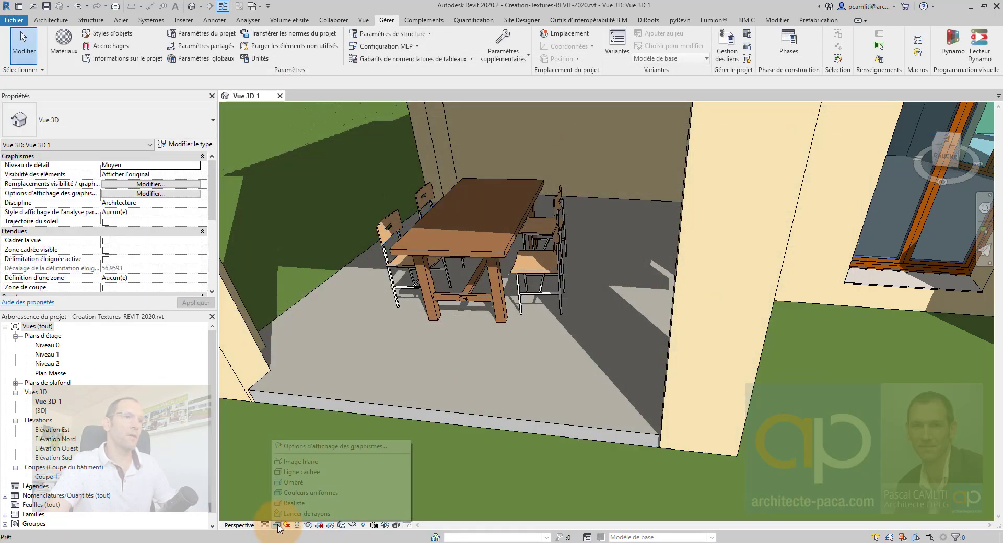
left_click(294, 504)
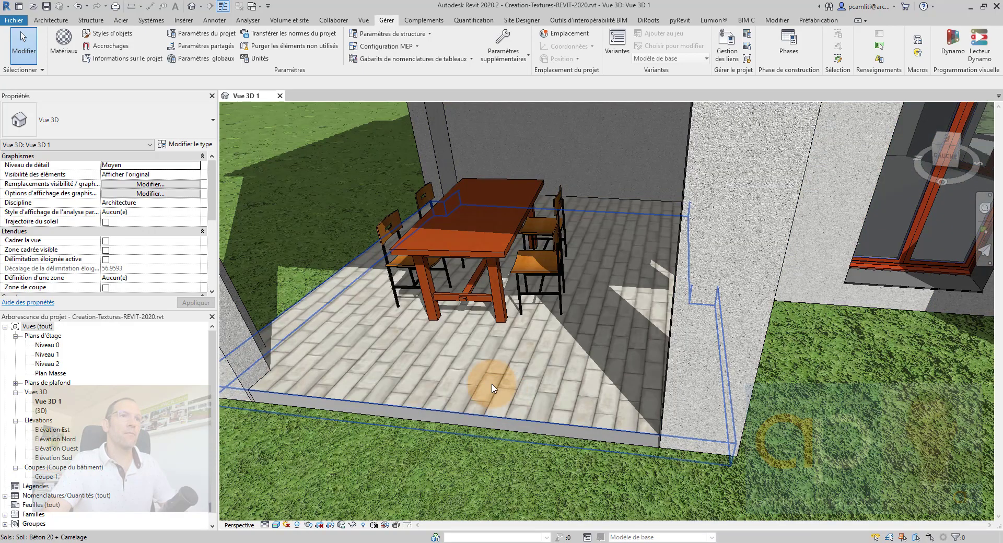
left_click(506, 388)
middle_click_drag(507, 388, 547, 403, "shift")
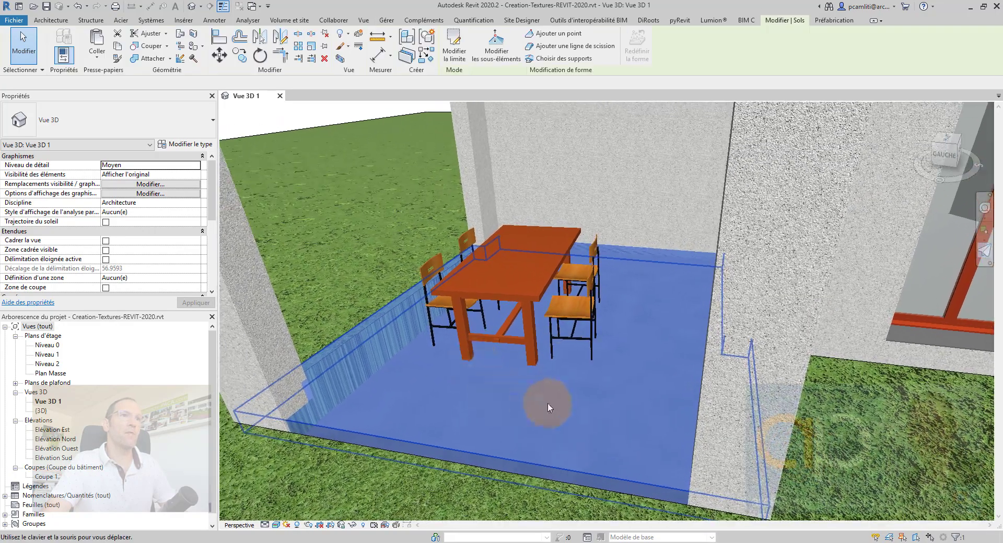
left_click(843, 437)
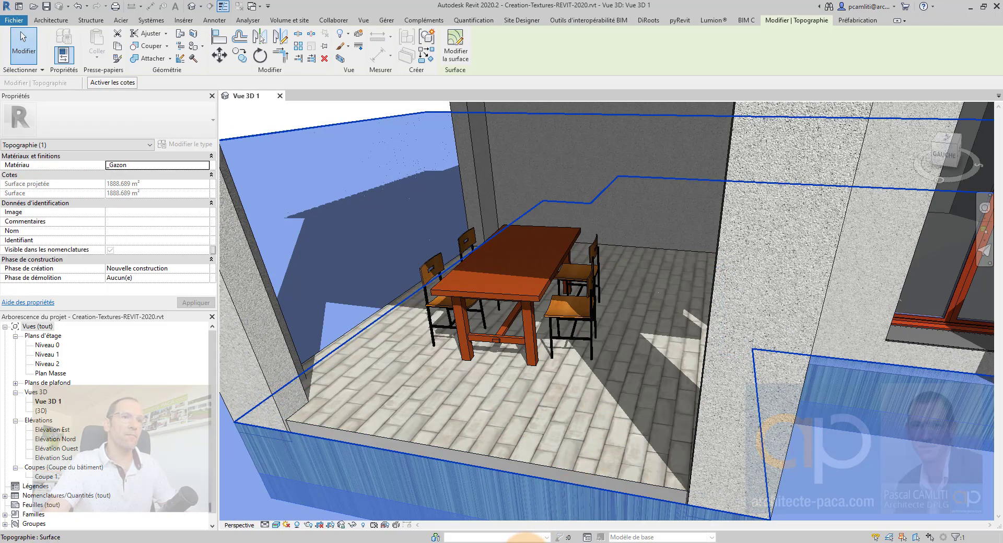
- Switch to Materialize, keep the existing stone maps, and preview the stone material on a sphere from different angles
mouse_move(525, 542)
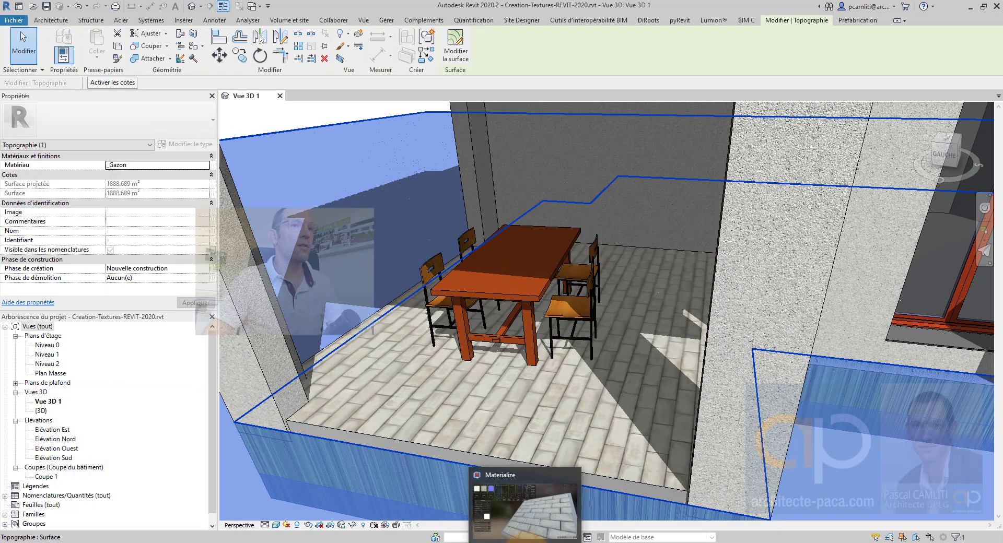
left_click(525, 509)
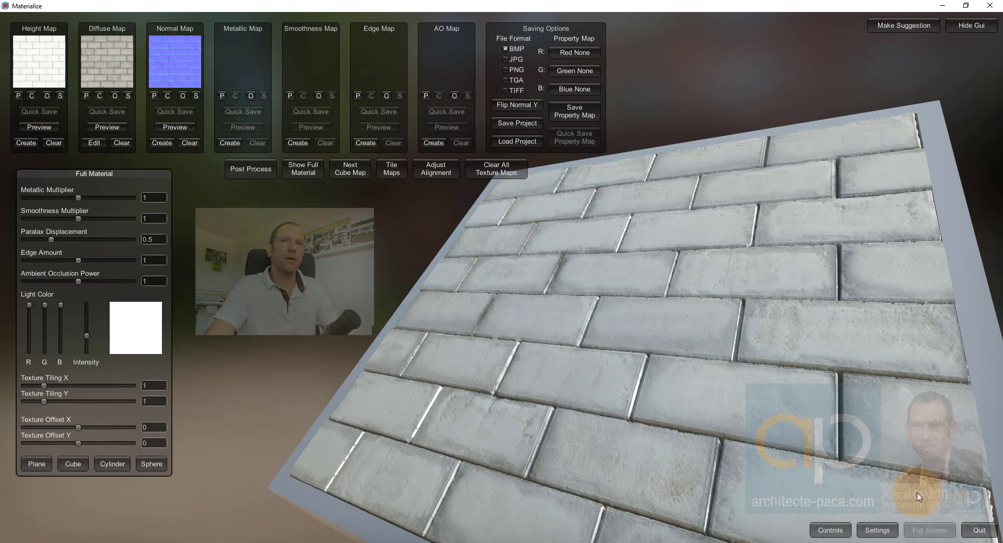
left_click(497, 175)
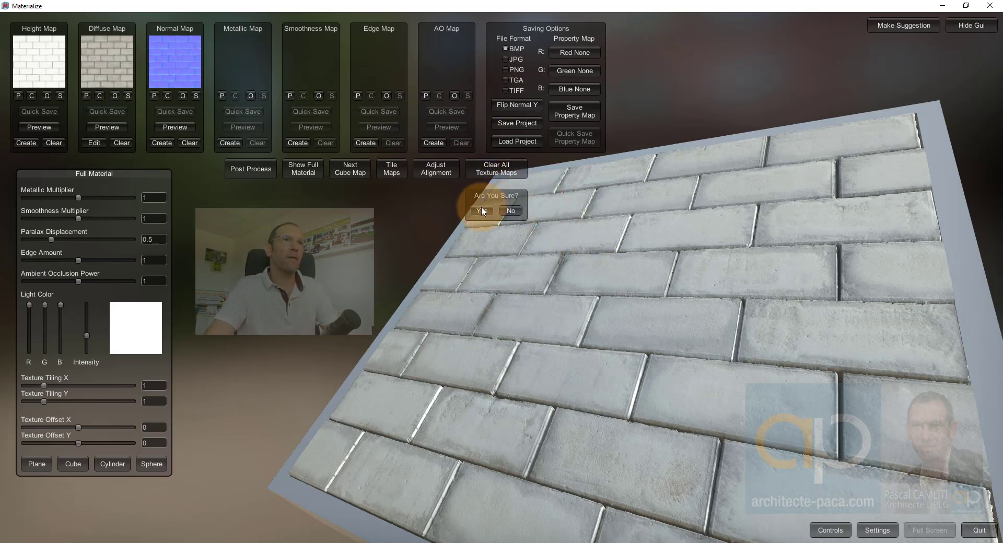
left_click(519, 211)
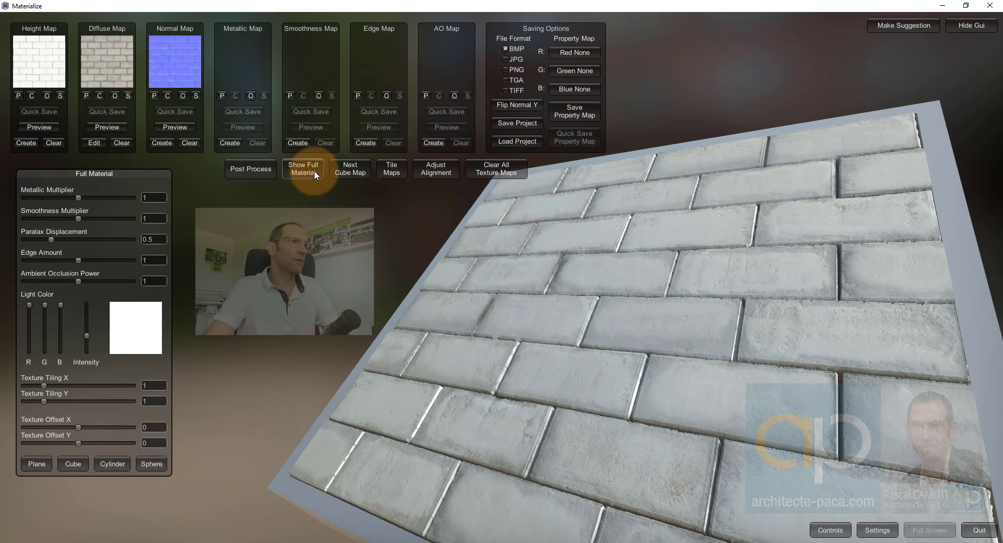
left_click(149, 467)
left_click_drag(500, 383, 434, 374)
scroll(433, 375, "down", 4)
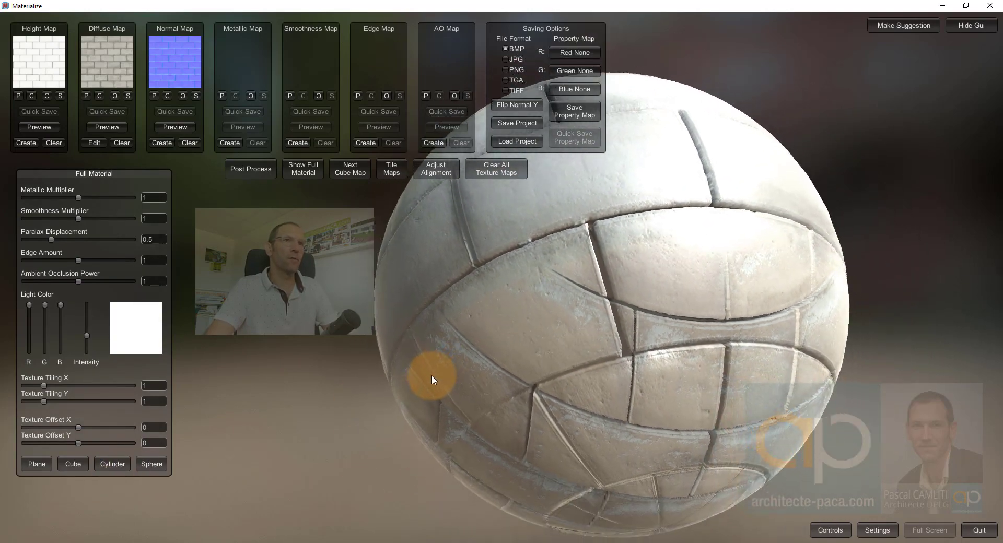
right_click_drag(433, 375, 256, 449)
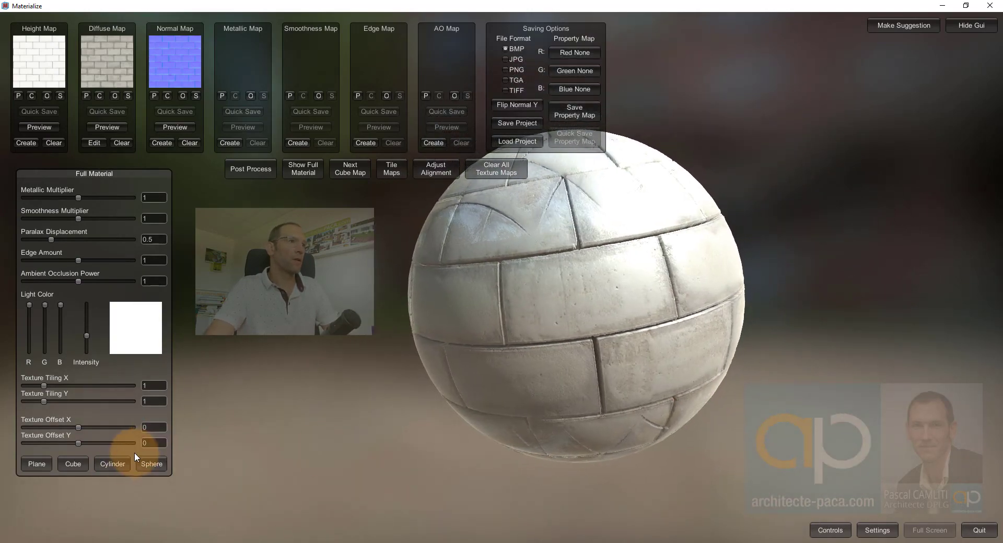
- Preview the stone material on the cylinder and the cube, and return to the plane
left_click(113, 464)
right_click_drag(477, 377, 209, 477)
left_click(72, 464)
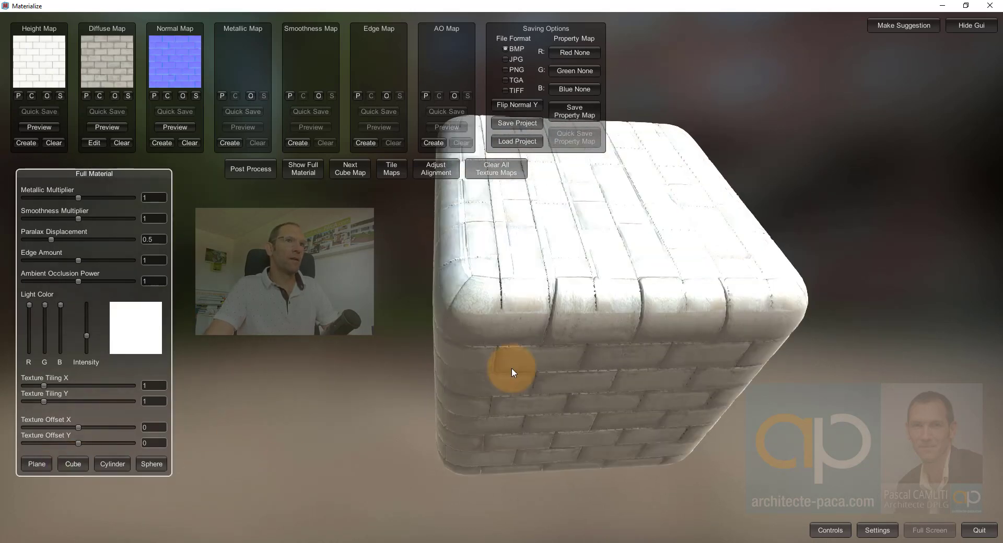
right_click_drag(510, 365, 646, 330)
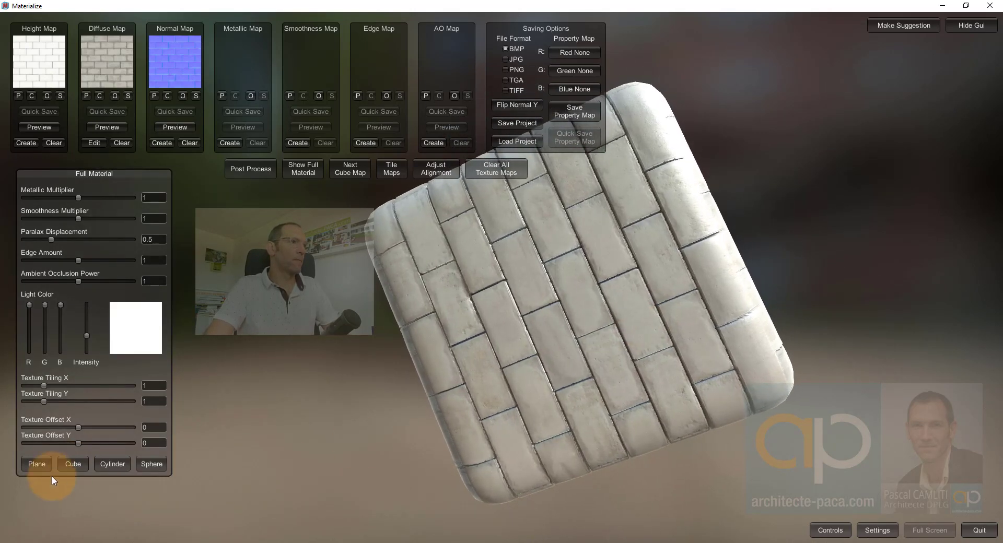
left_click(81, 464)
right_click_drag(491, 407, 447, 409)
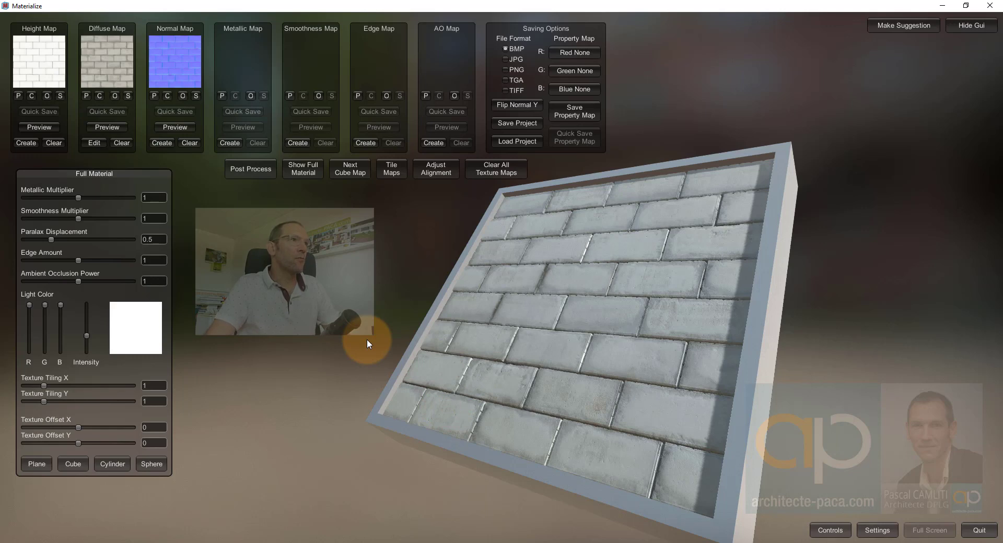
- Clear all texture maps and load grass_high_quality_color.jpg from the textures folder as the diffuse map
left_click(491, 170)
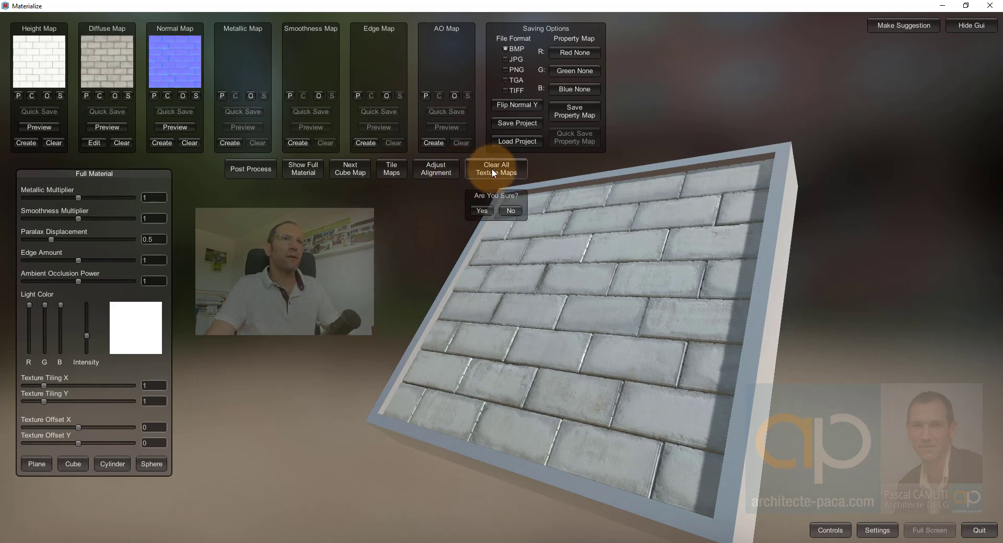
left_click(480, 209)
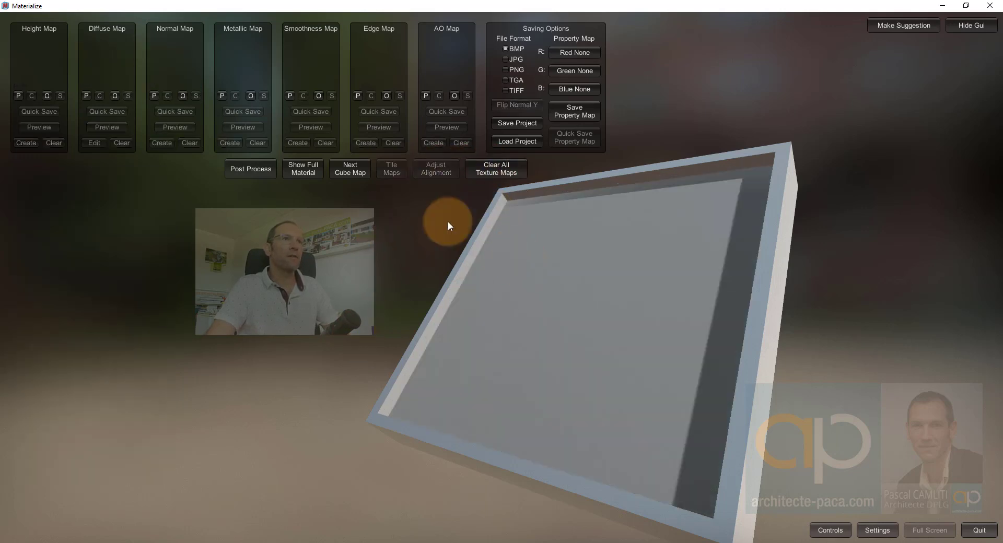
left_click(115, 95)
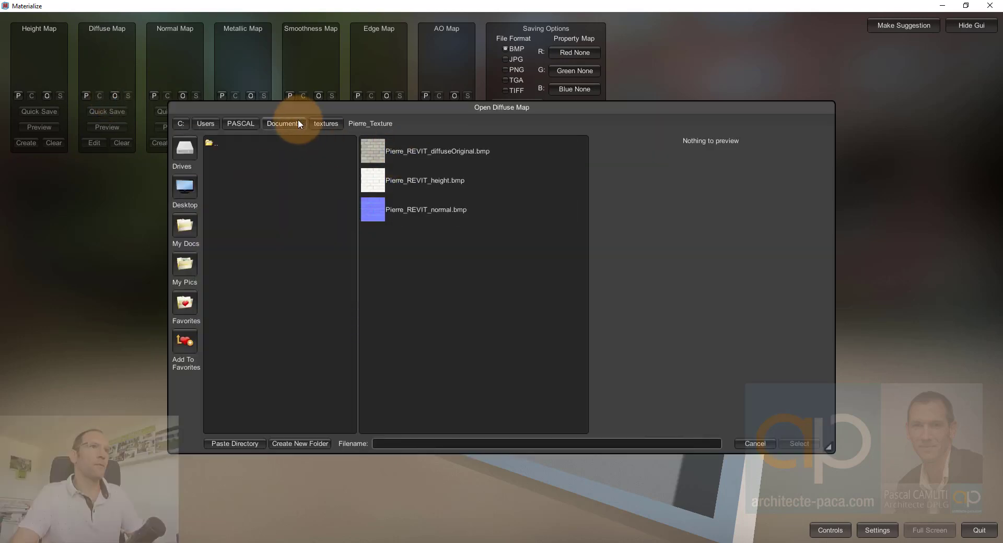
left_click(321, 123)
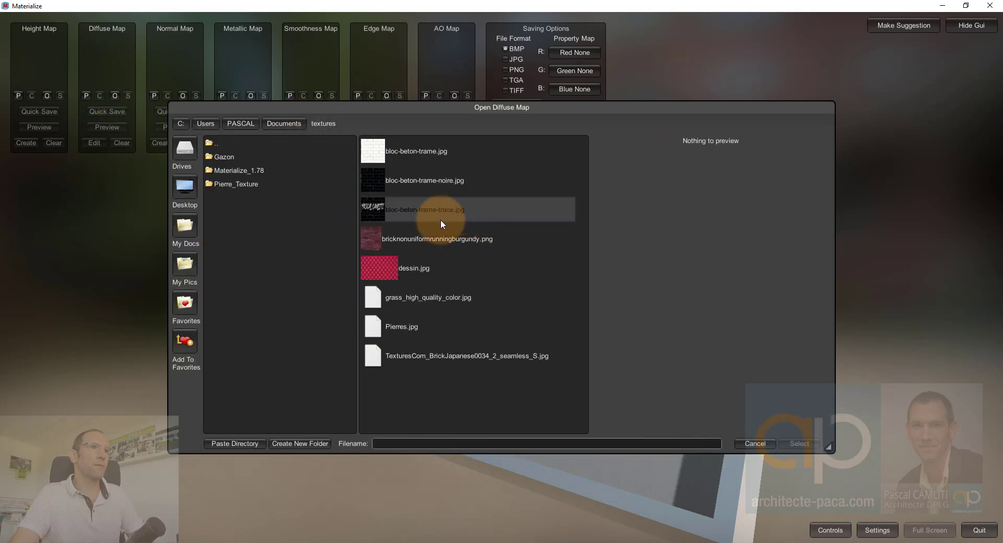
left_click(421, 300)
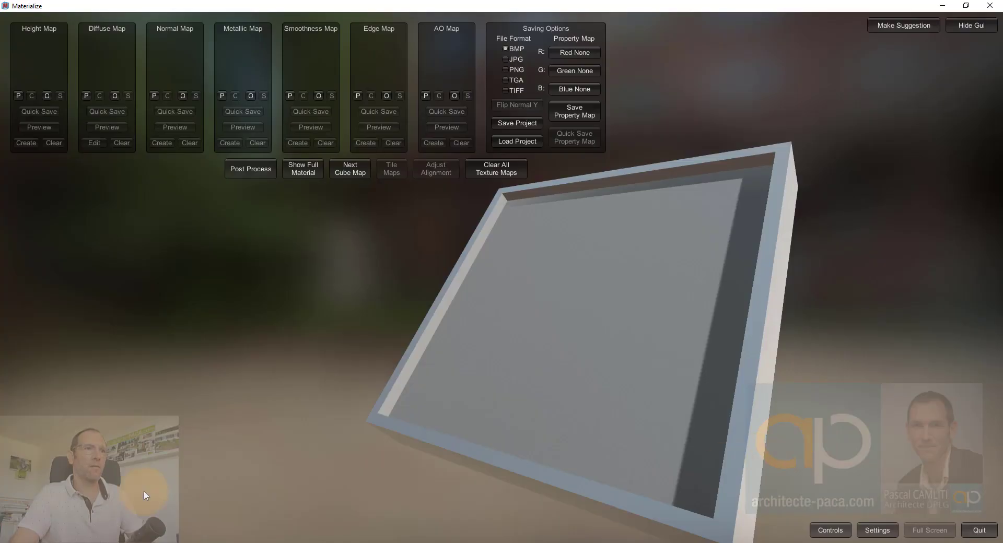
- Create the grass height map from the diffuse map with the Details weight preset, and show the full material
left_click_drag(593, 351, 52, 92)
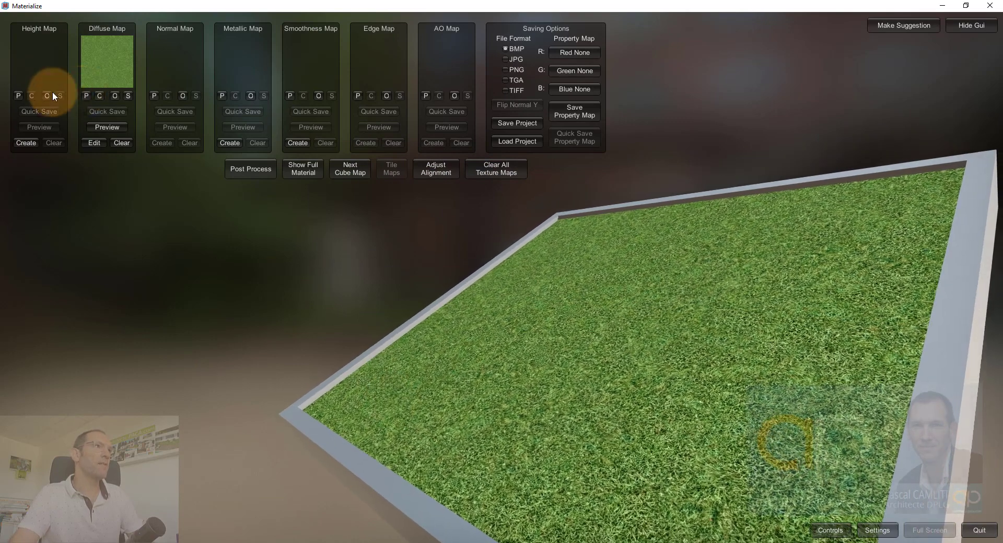
left_click(27, 142)
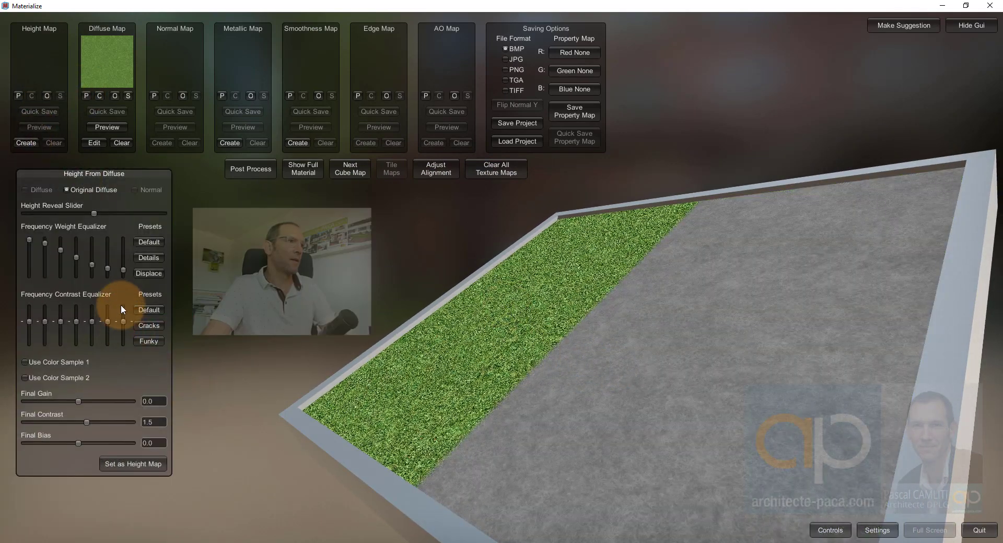
left_click(150, 258)
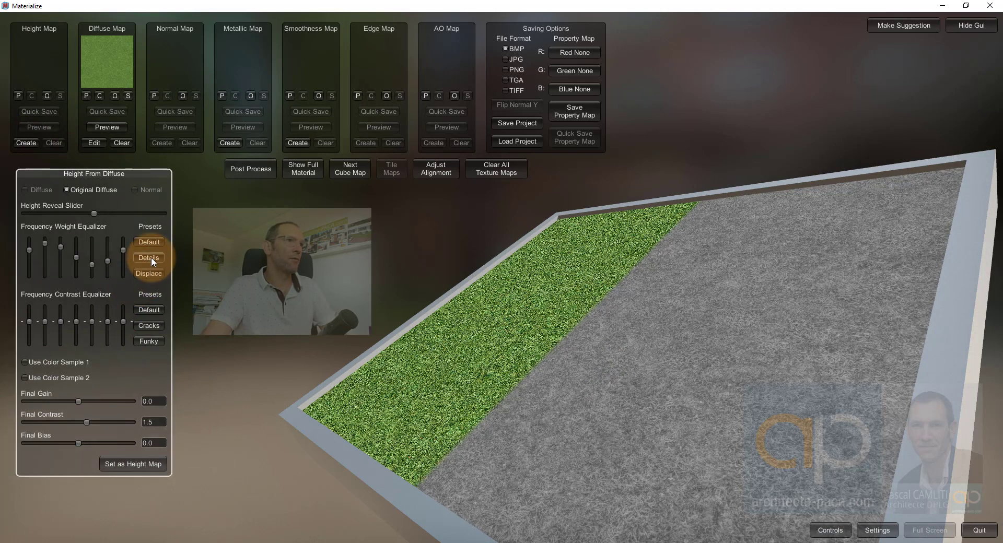
left_click(144, 464)
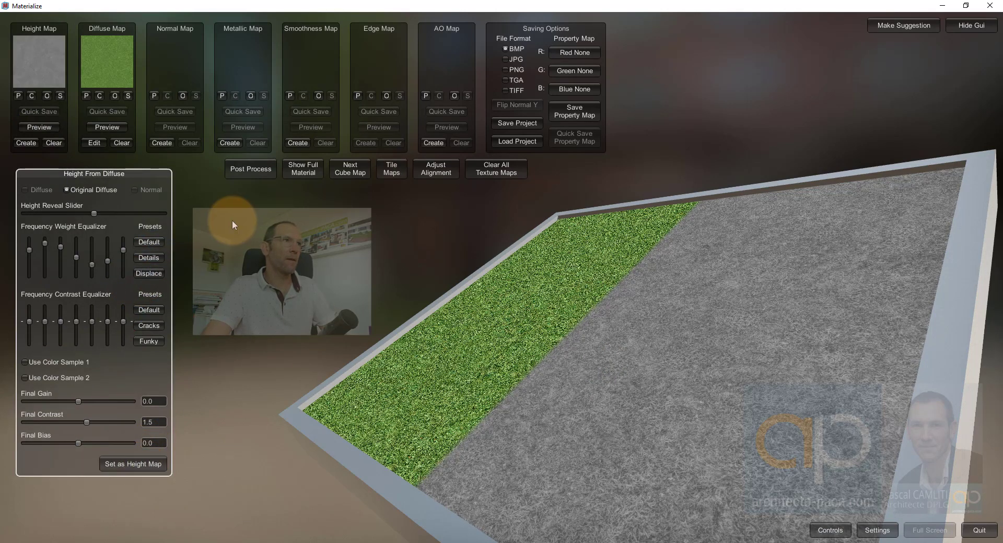
left_click(318, 168)
right_click_drag(510, 301, 351, 395)
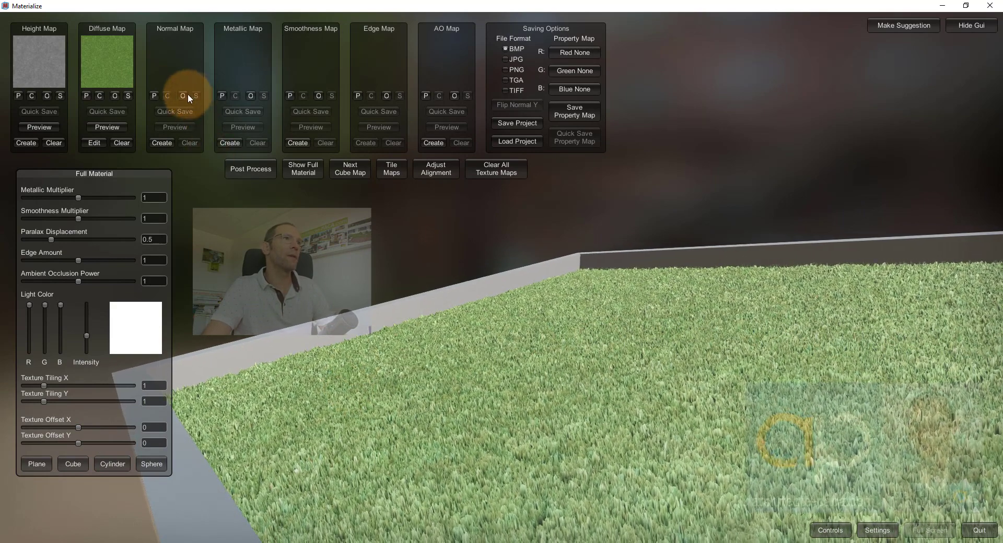
- Create the grass normal map from the height map with the Crisp preset, and inspect the full material
left_click(186, 96)
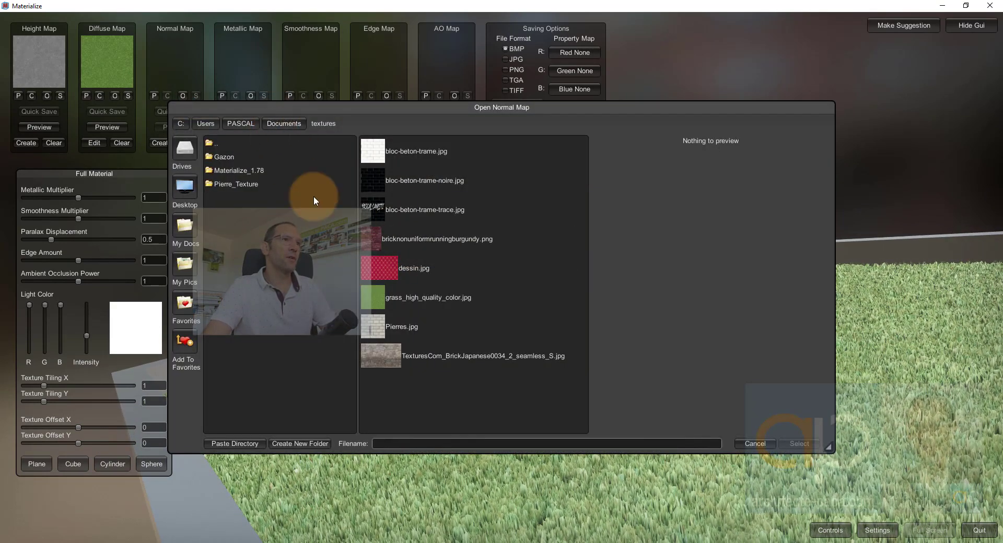
left_click(755, 443)
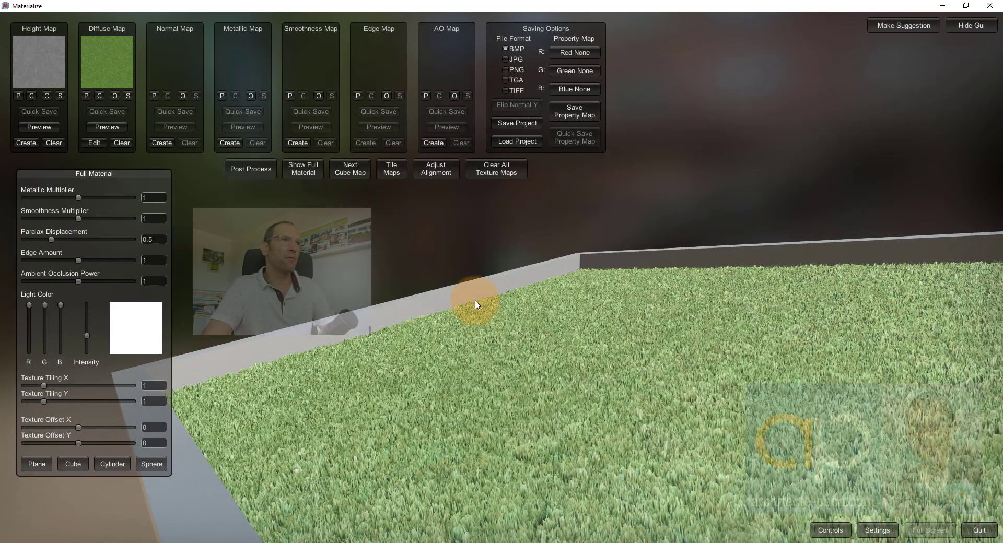
left_click(156, 141)
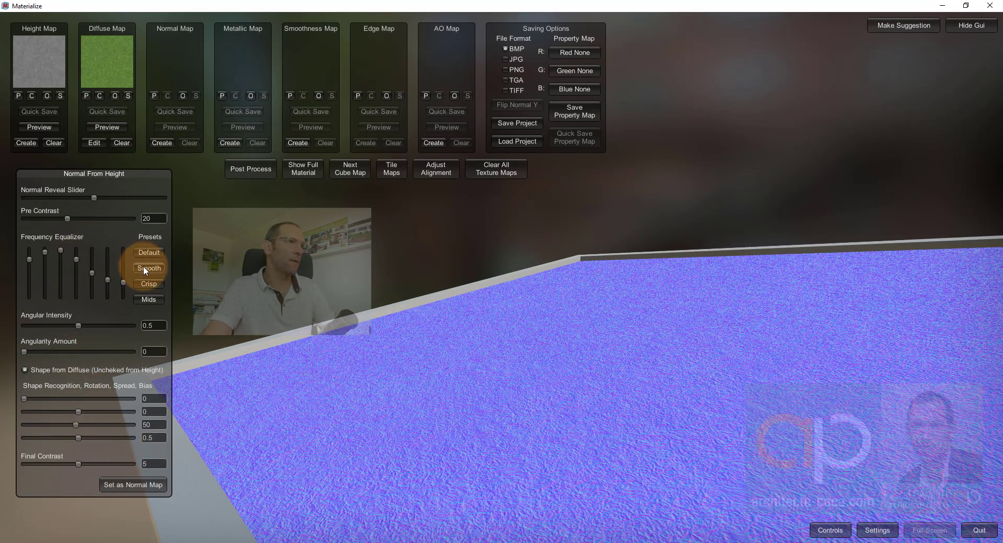
left_click(146, 282)
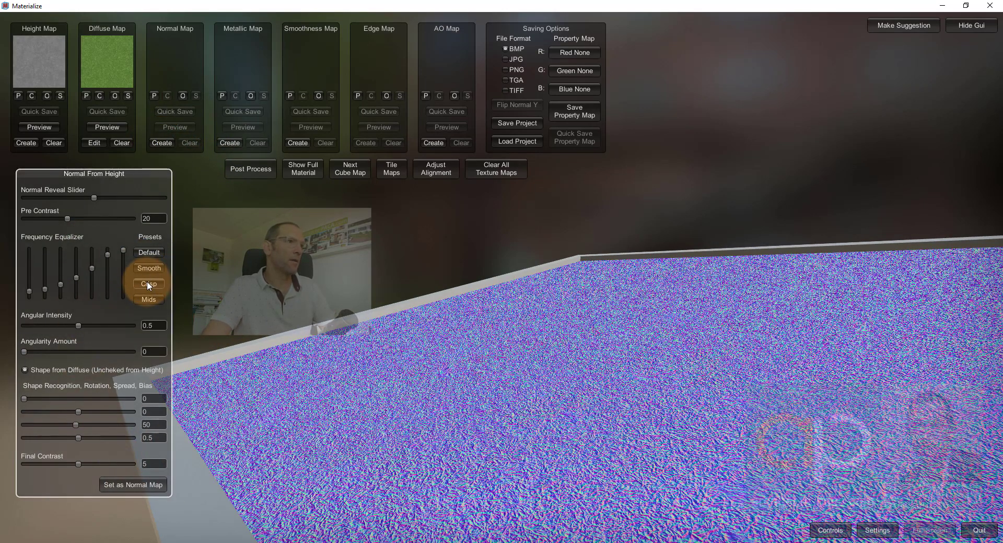
left_click(149, 488)
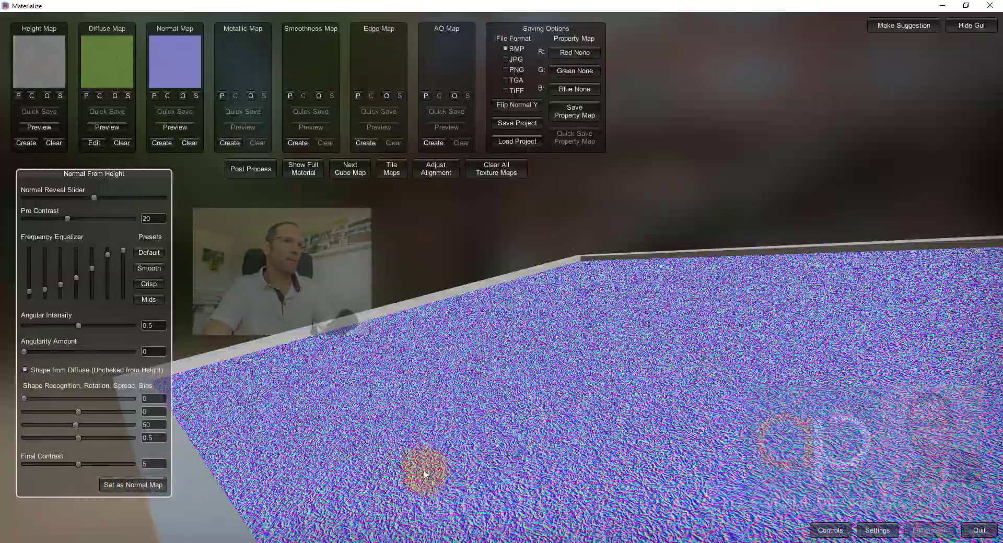
left_click(288, 168)
right_click_drag(567, 378, 597, 399)
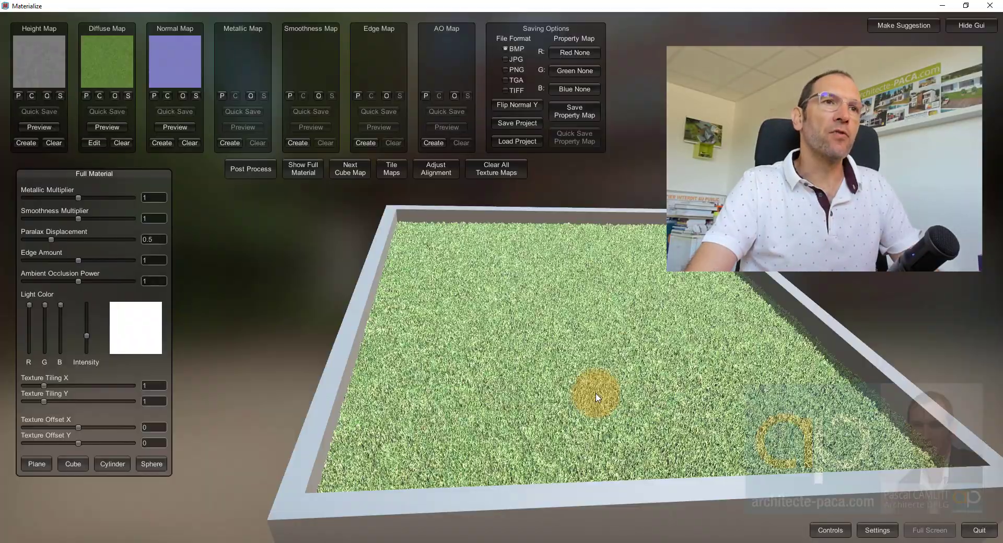
mouse_move(623, 345)
left_mouse_down()
mouse_move(465, 416)
mouse_move(497, 387)
mouse_move(522, 392)
mouse_move(483, 403)
mouse_move(550, 391)
mouse_move(500, 416)
left_mouse_up()
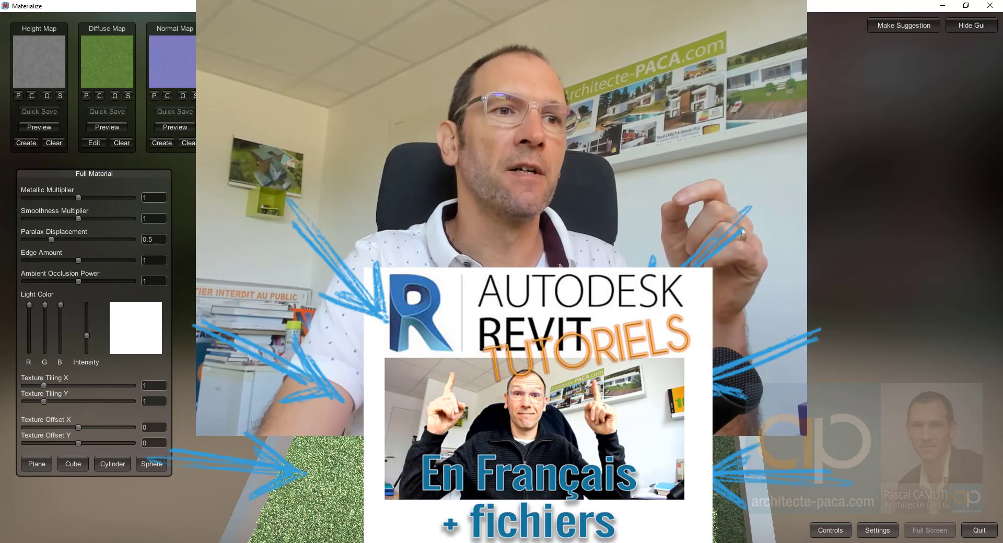
- Switch to Revit and view the whole house with its terrain in the 3D view
key("alt+Tab")
scroll(606, 313, "down", 5)
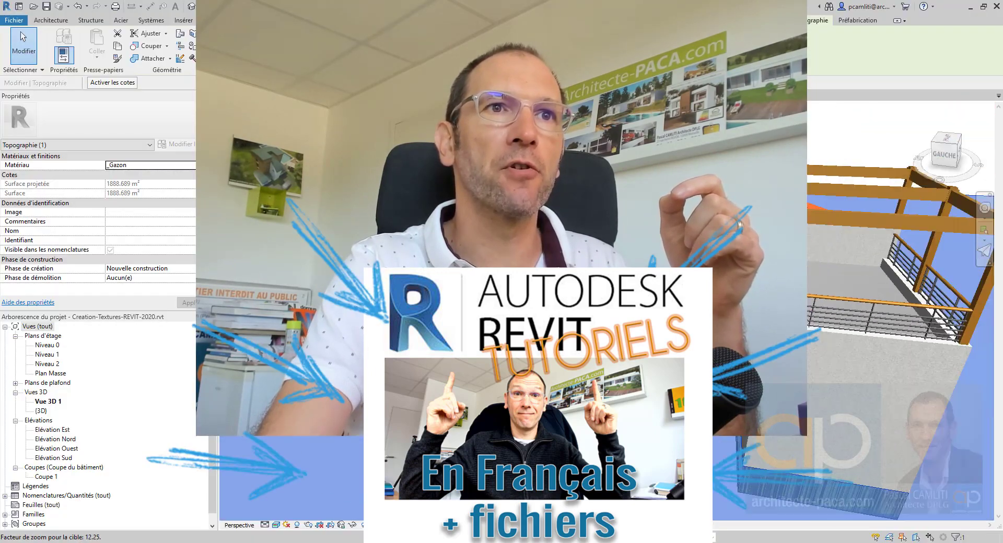
scroll(648, 377, "down", 2)
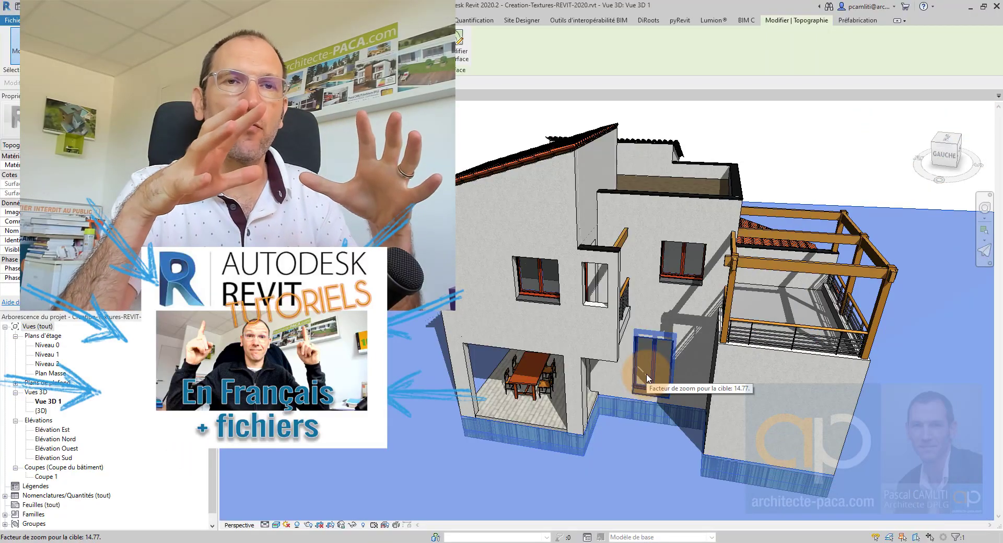